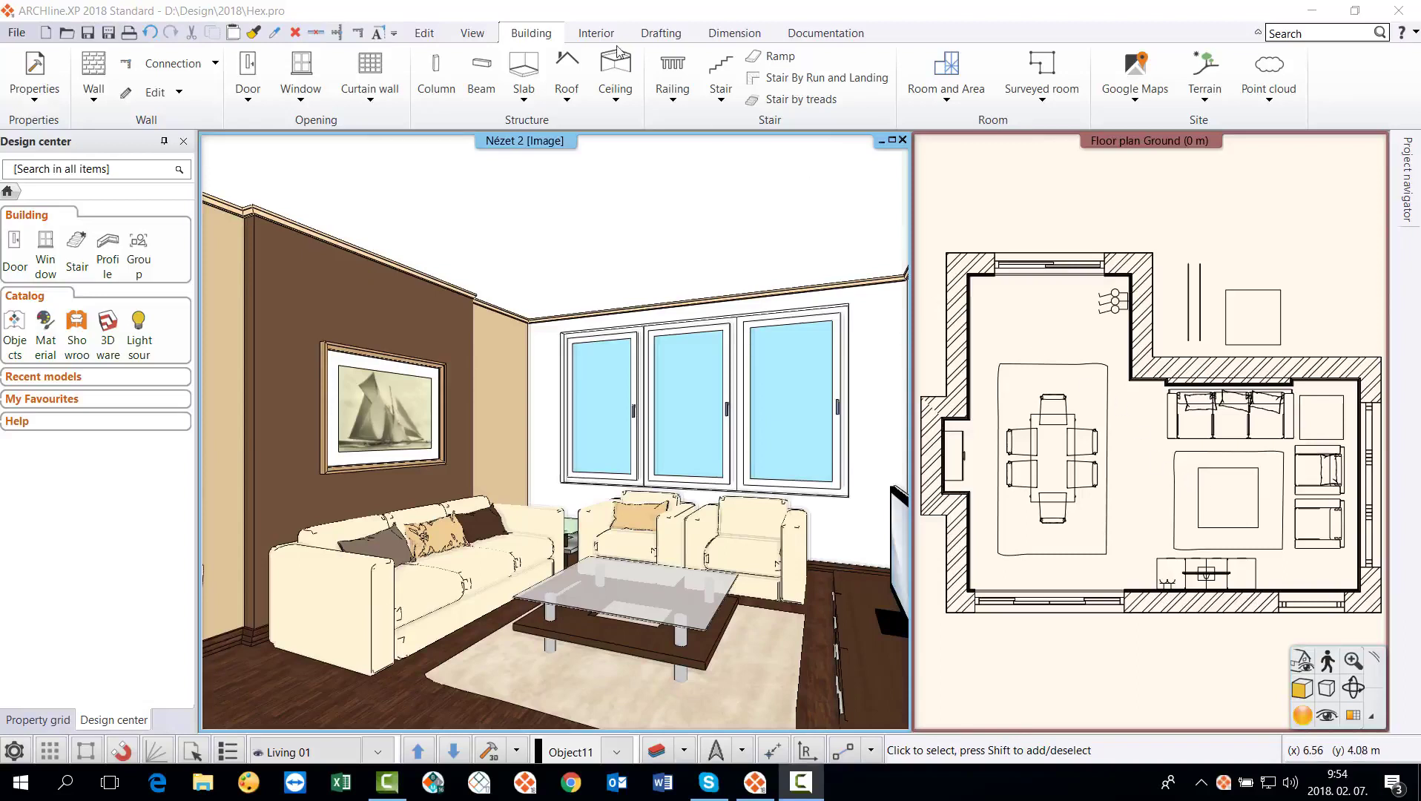
Open BIMobject from Interior > BIM libraries, search 'hex', and list the HEX-O suspended downloads.
click(598, 34)
click(407, 68)
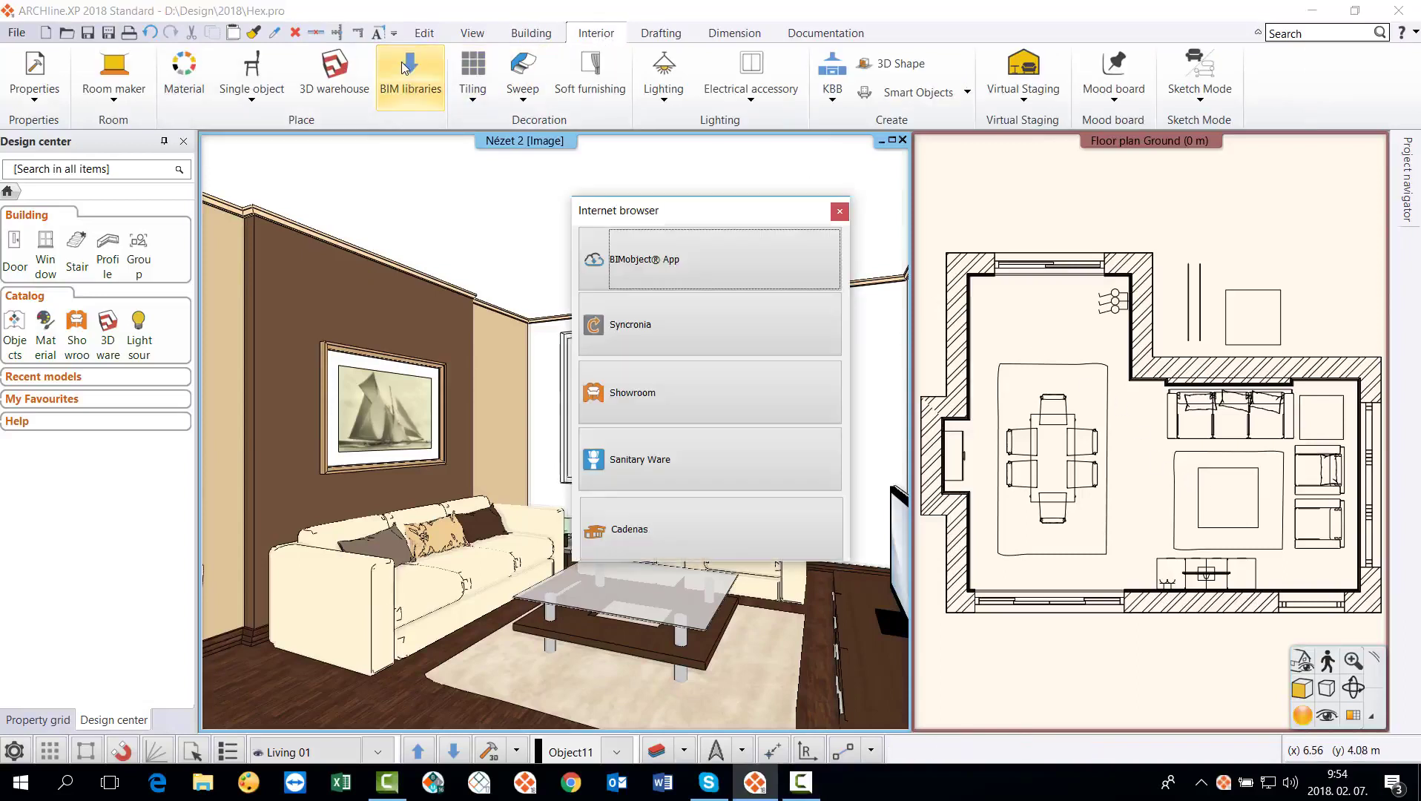
click(720, 272)
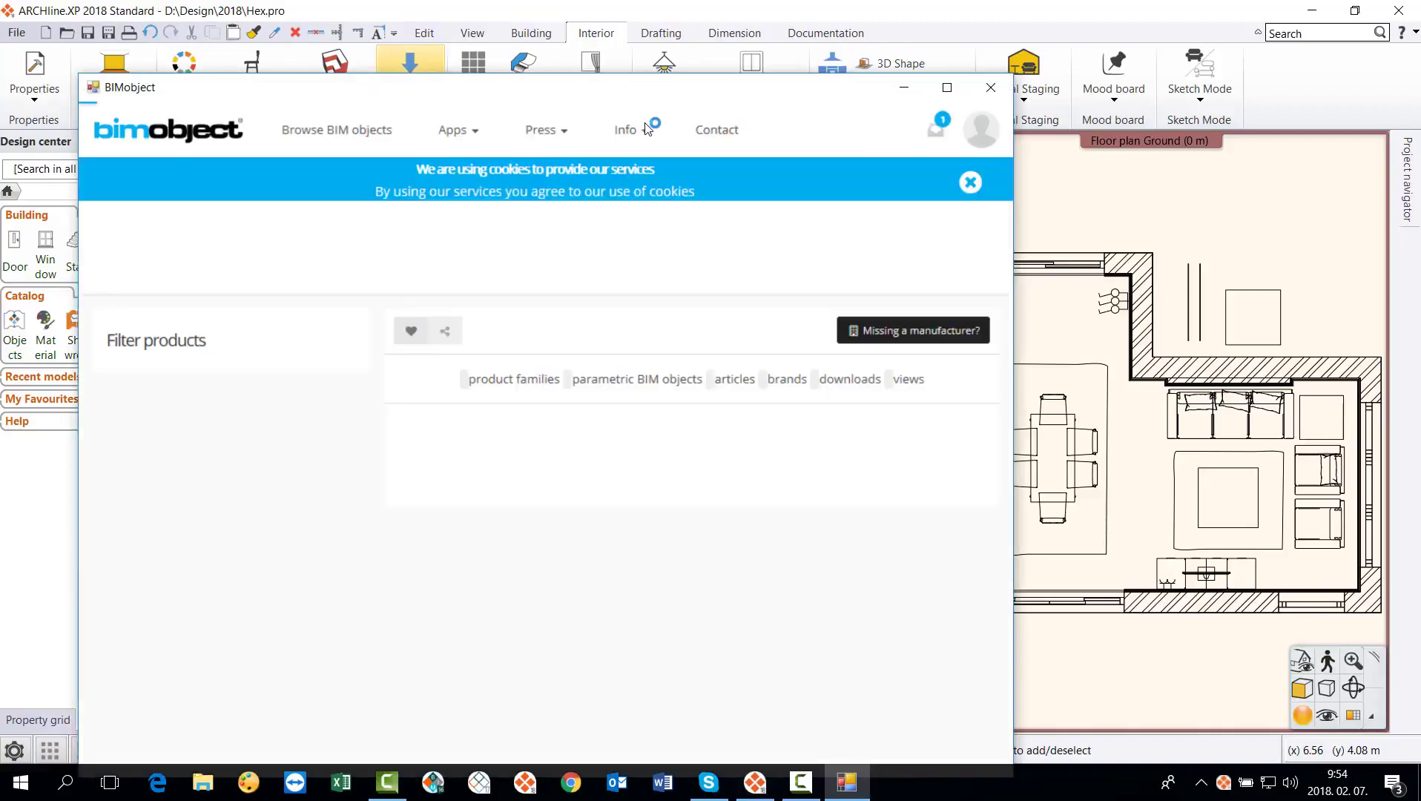
text(h)
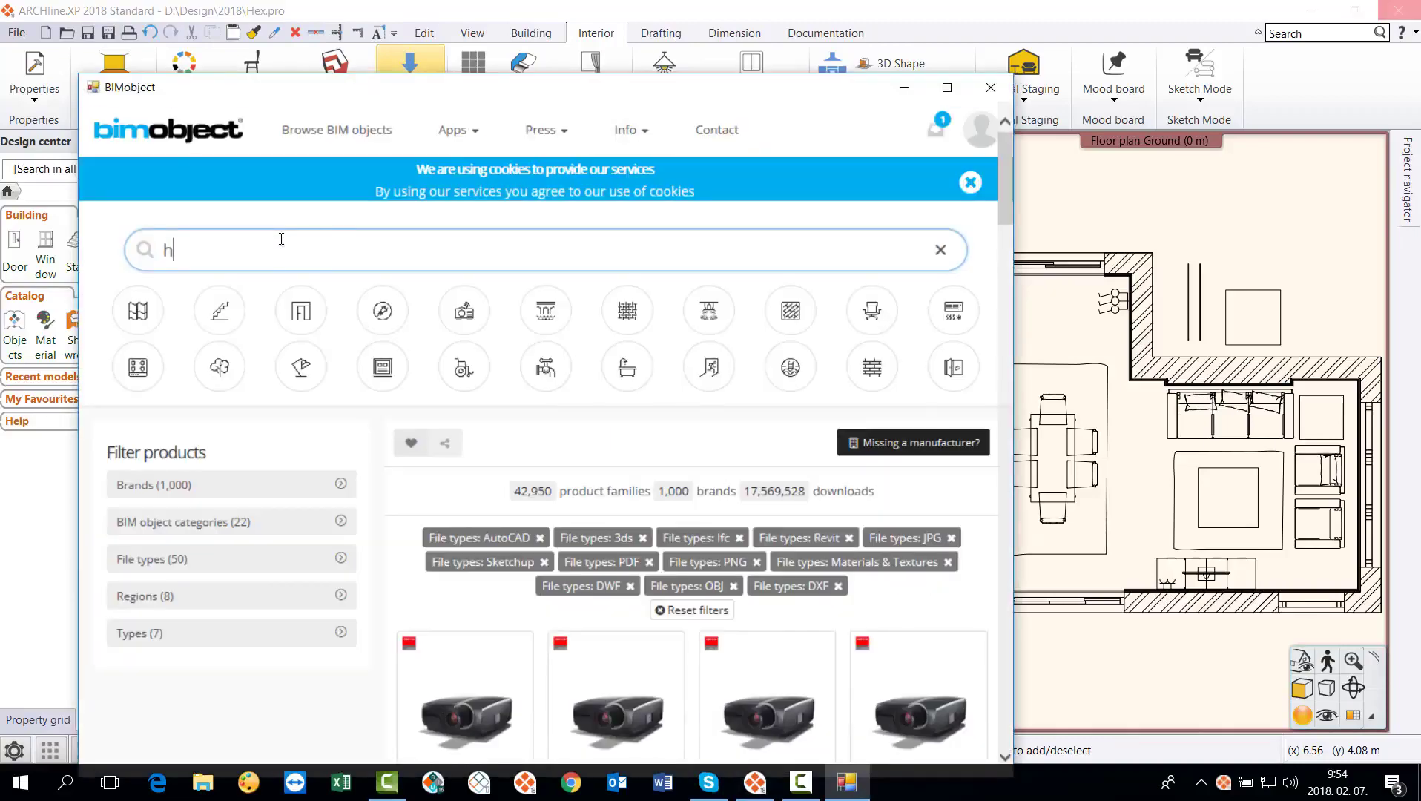
text(ex)
key(Return)
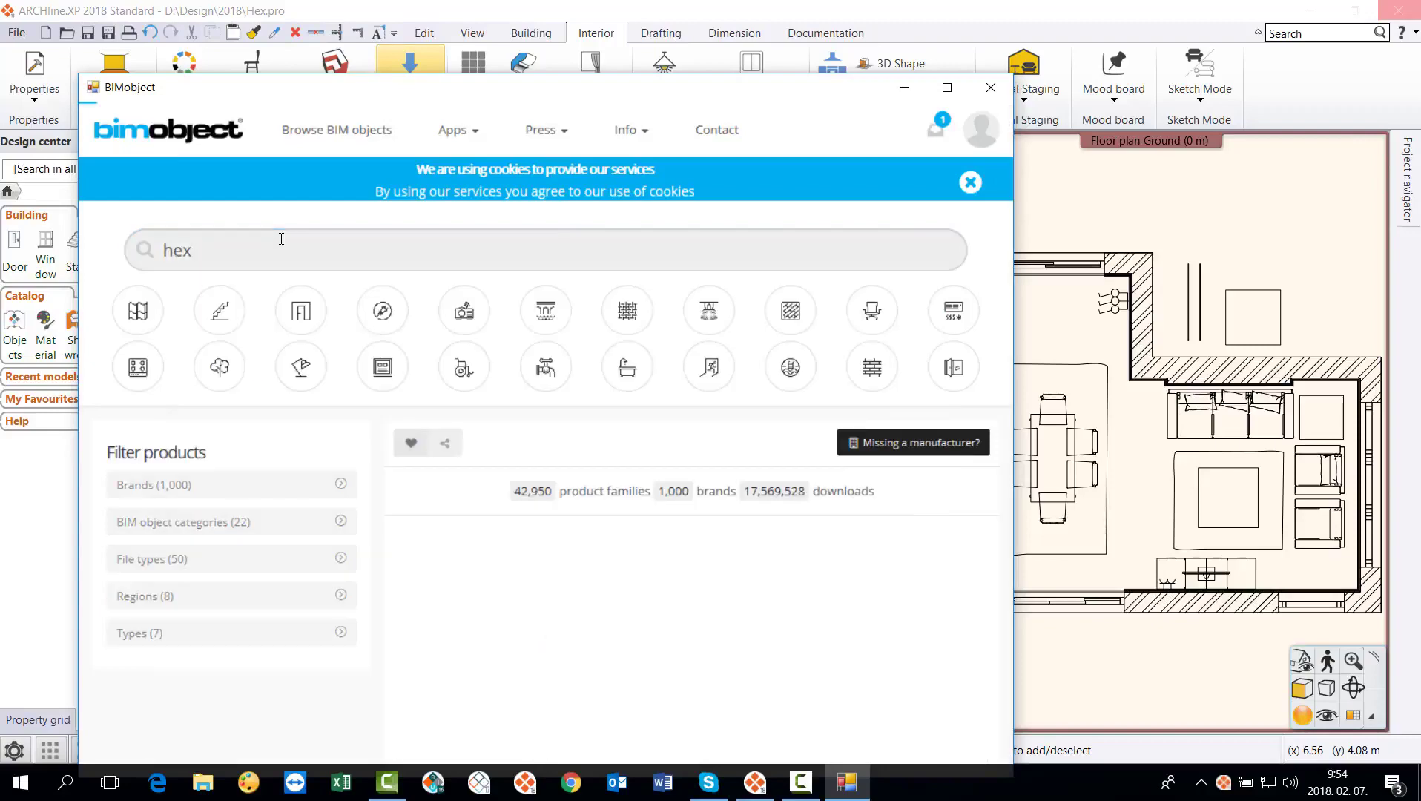
scroll(625, 405, down, 3)
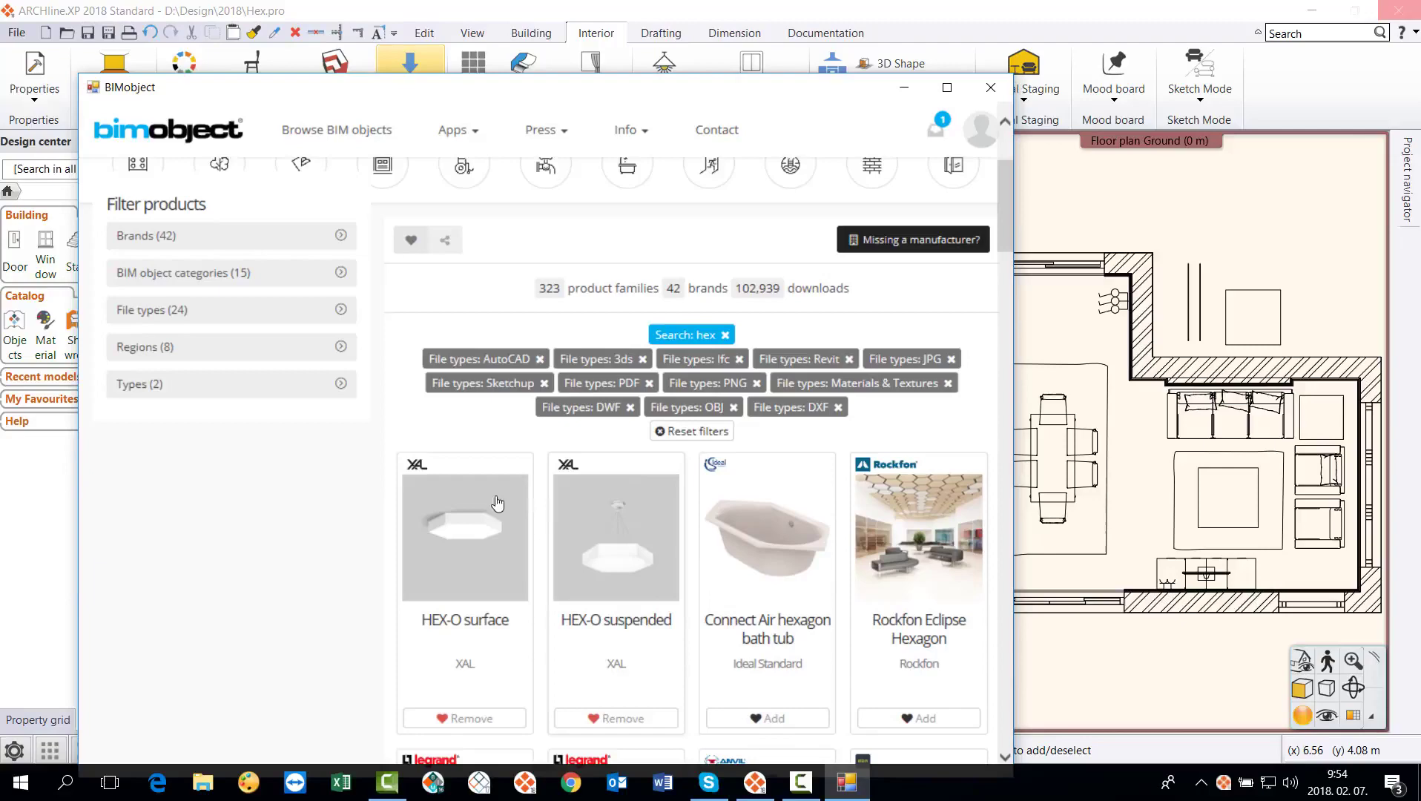
click(620, 627)
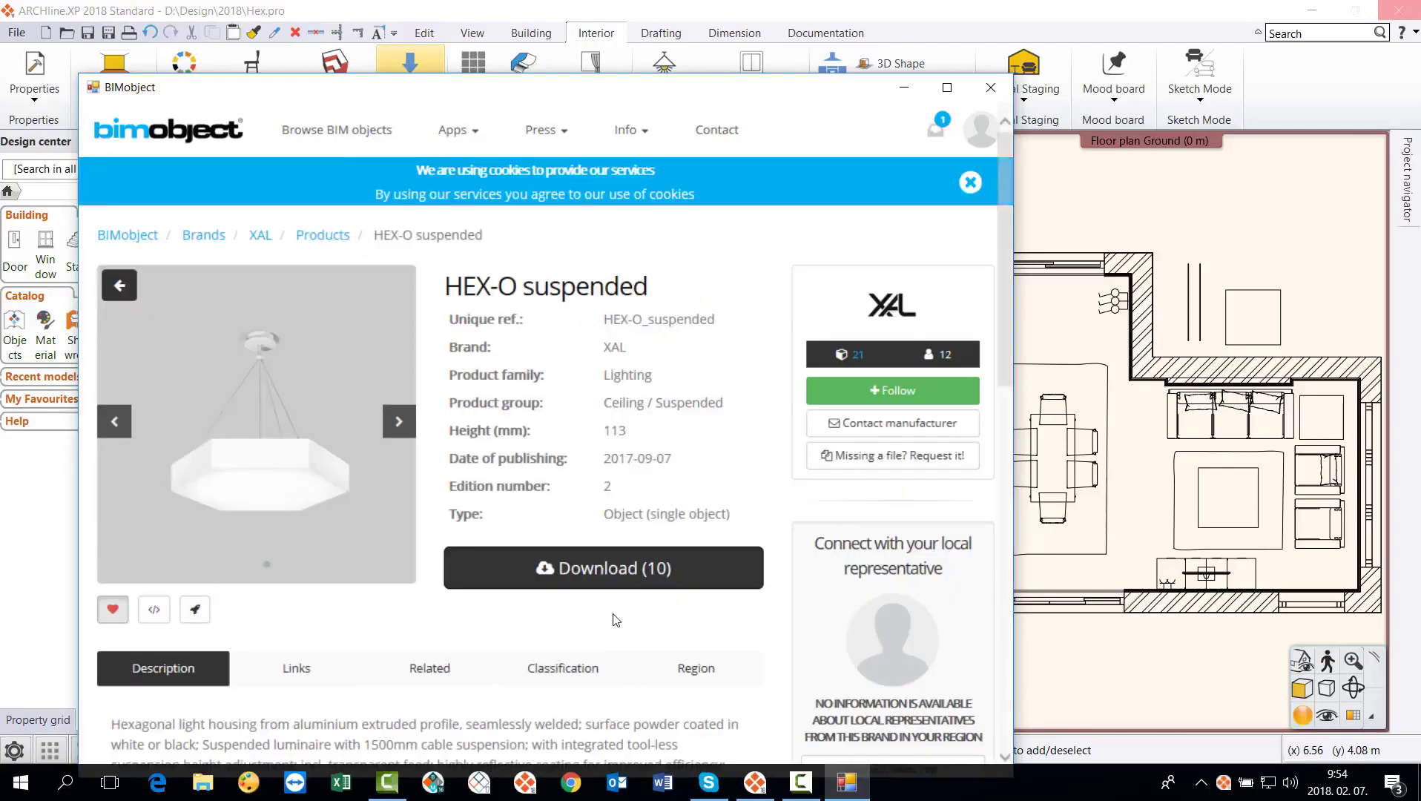
click(606, 573)
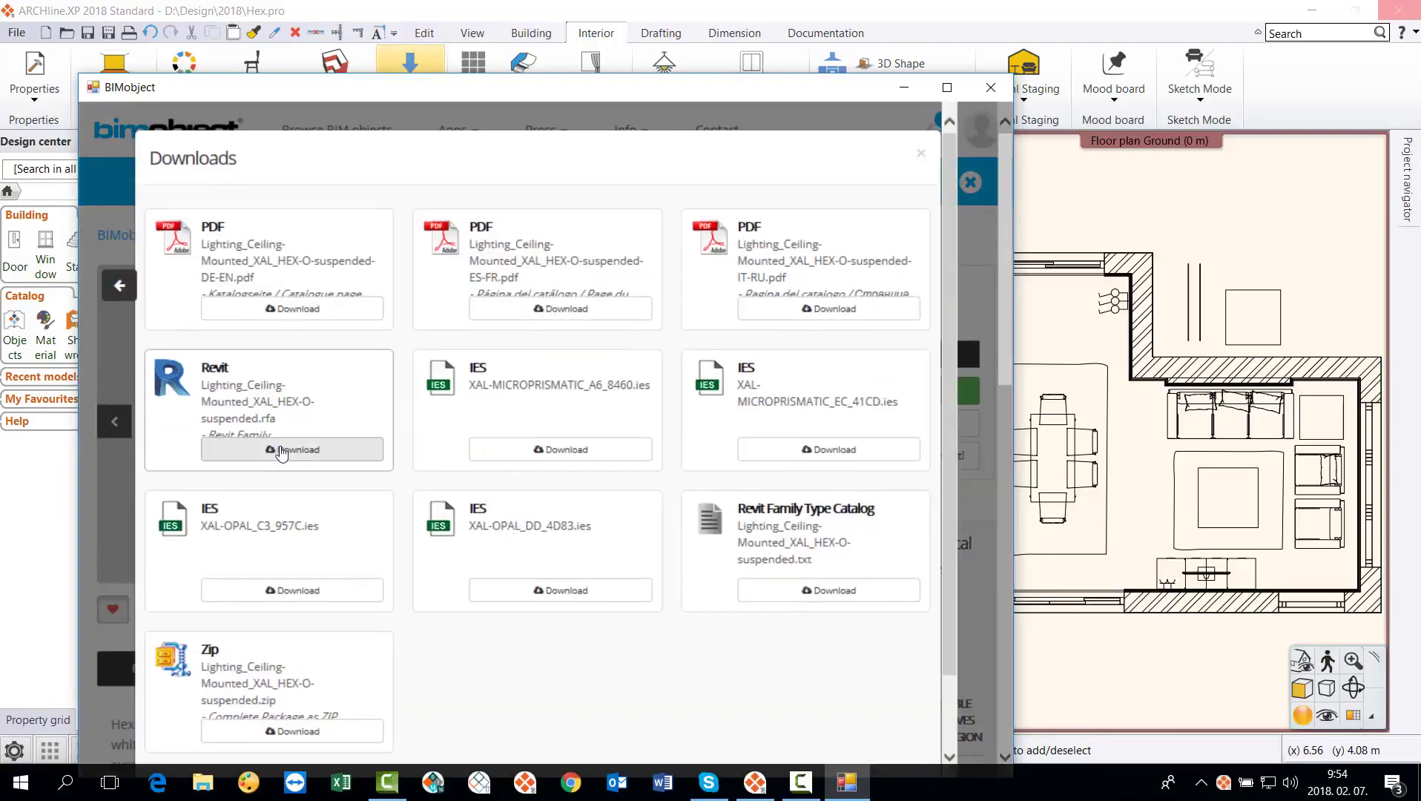
Download the HEX-O suspended Revit .rfa family and import it at High arc resolution.
click(282, 451)
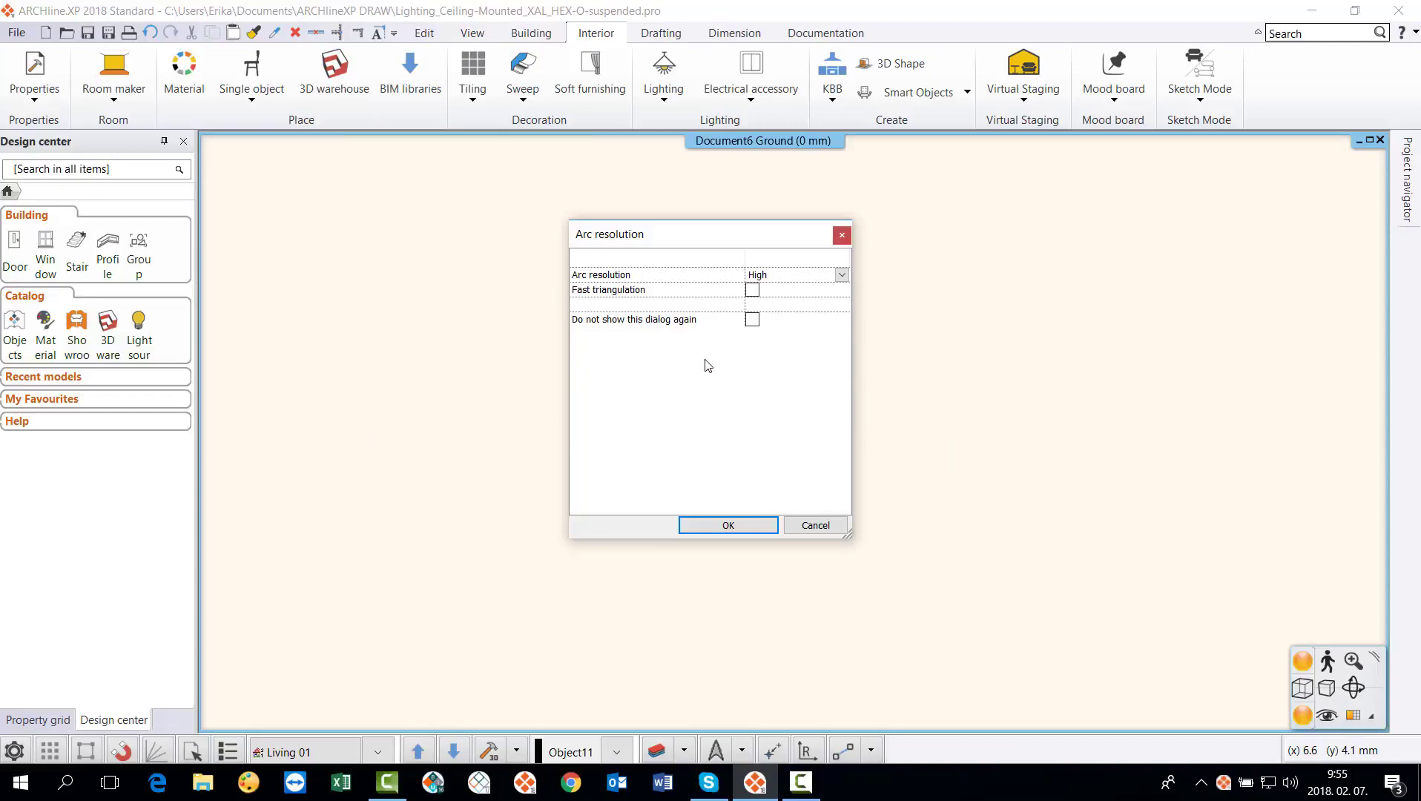
click(749, 525)
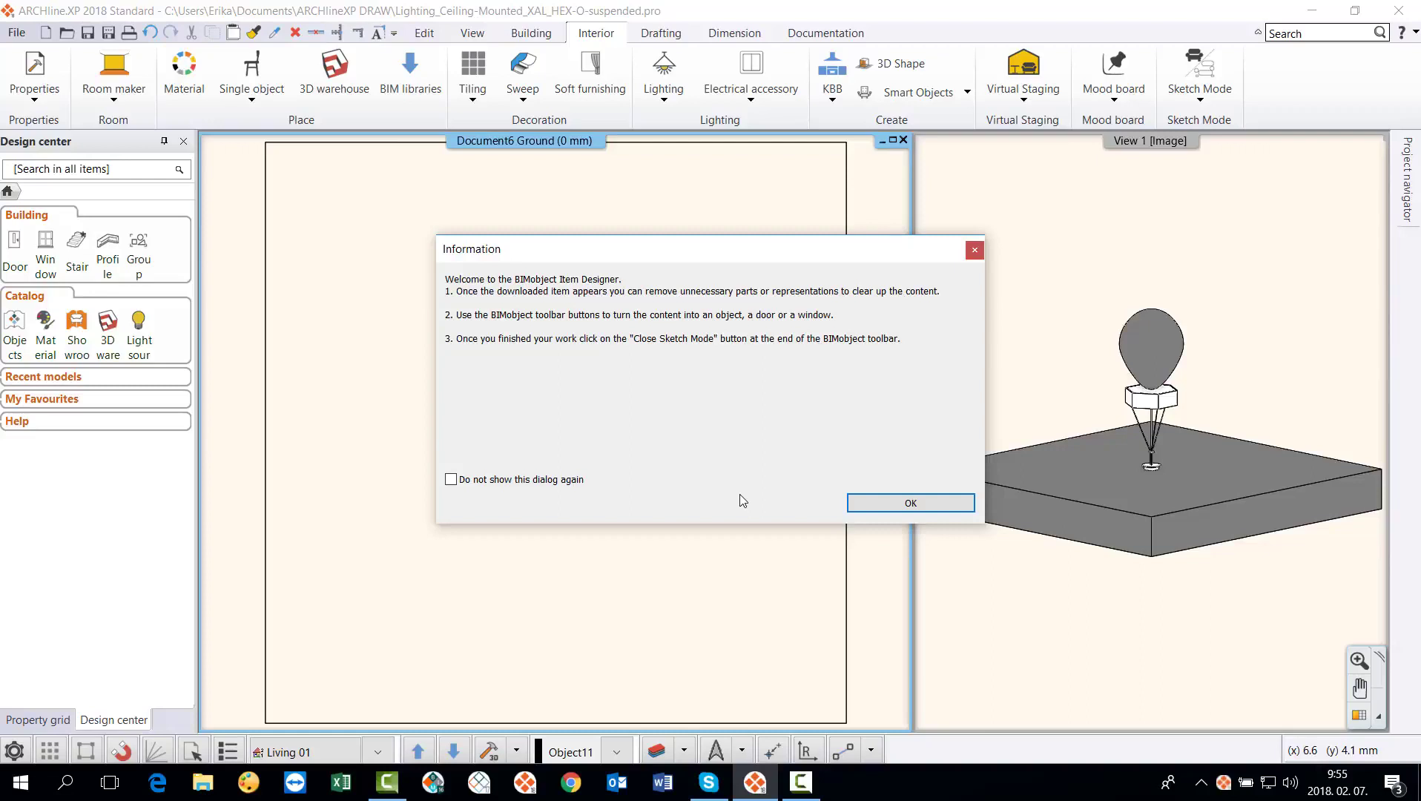
Dismiss the BIMobject information, swap the views, and delete the lamp's base slab.
click(913, 503)
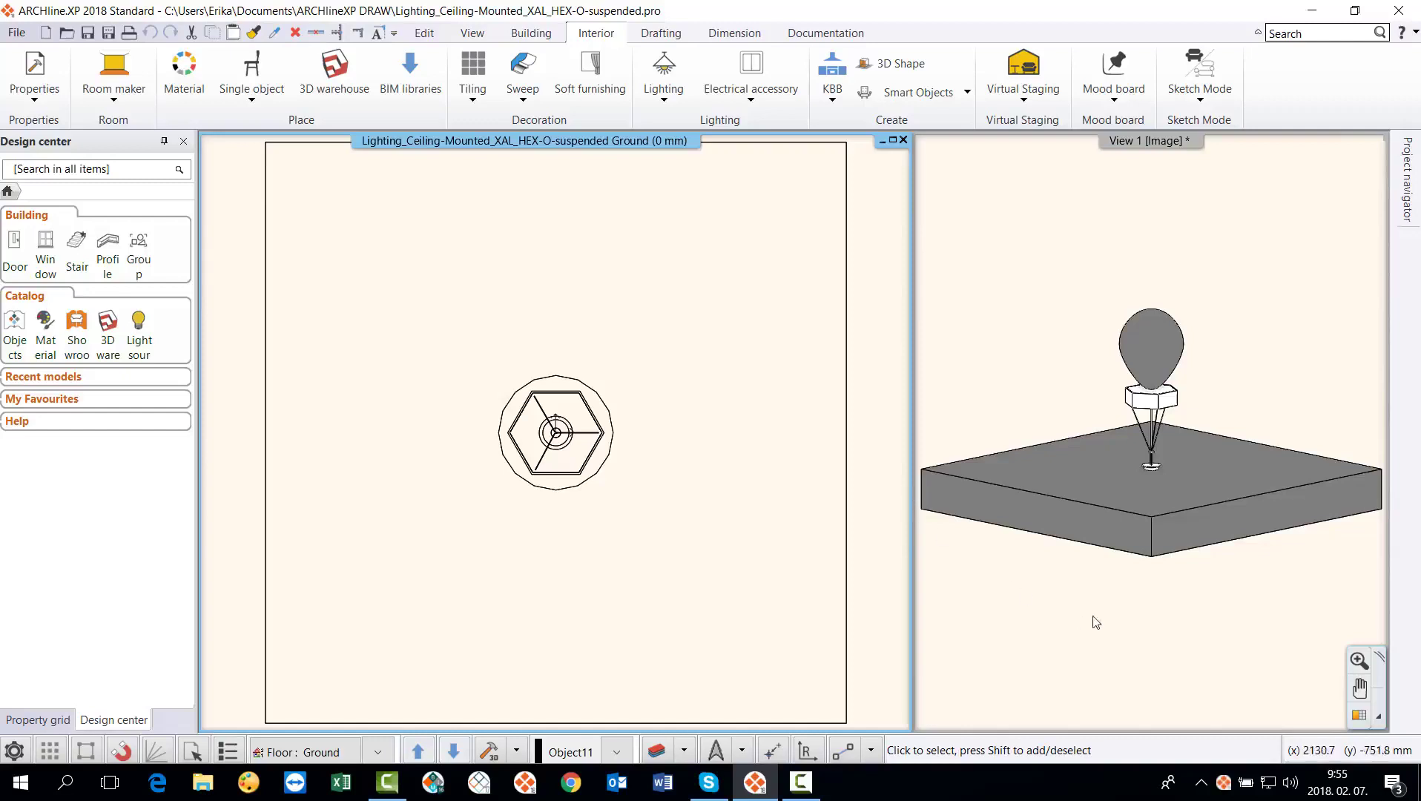
click(1354, 715)
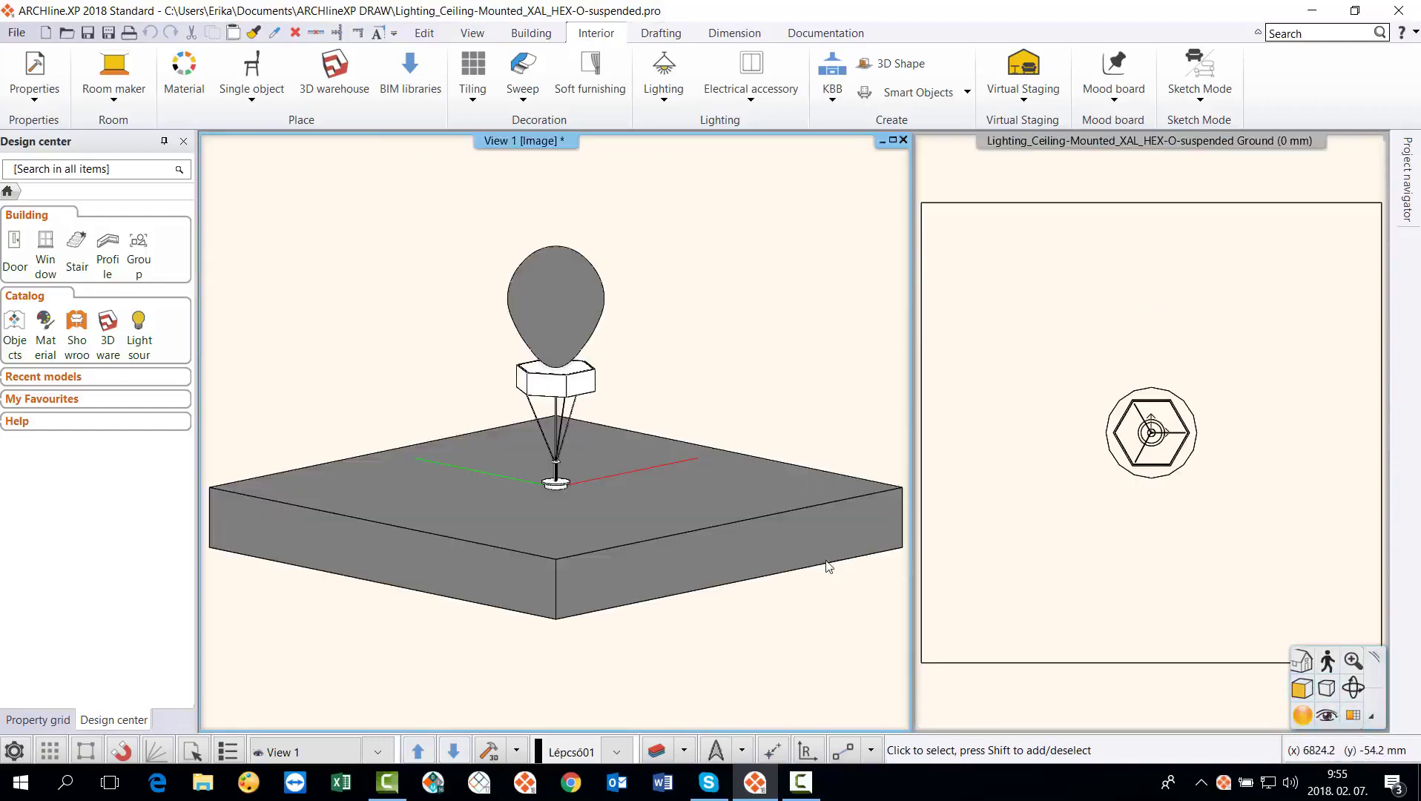
drag(855, 626, 671, 355)
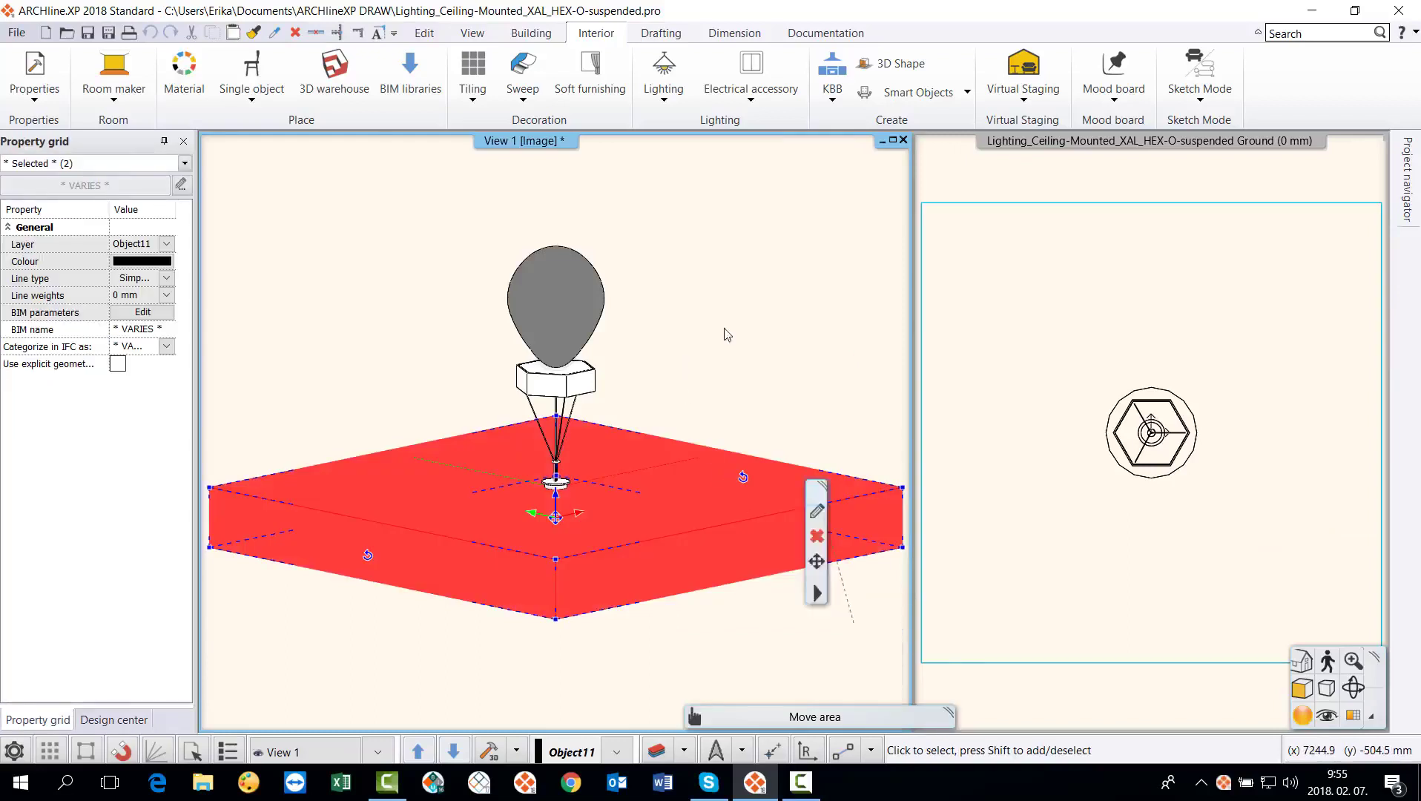
click(664, 310)
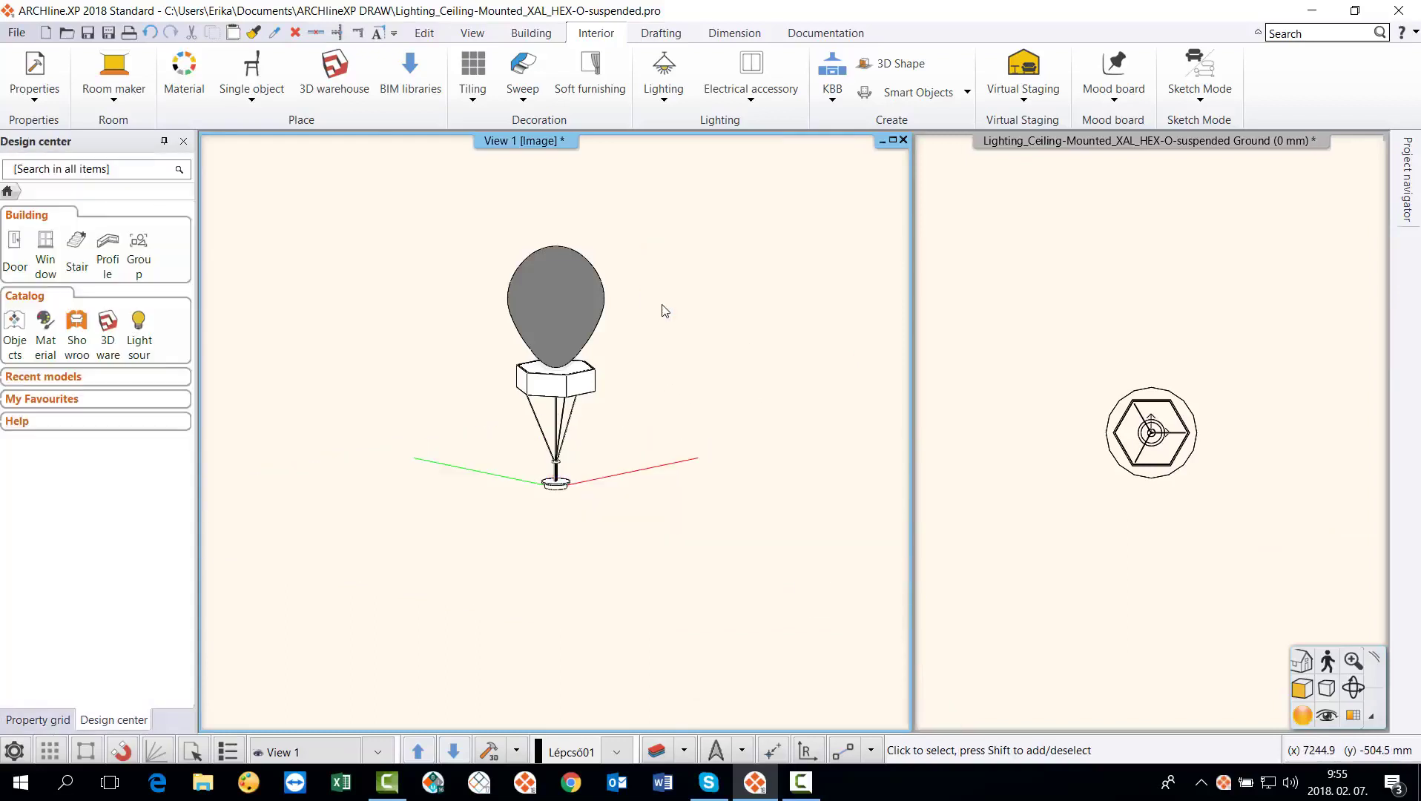
Delete the grey teardrop shape above the lamp and recentre the view.
click(649, 211)
click(412, 327)
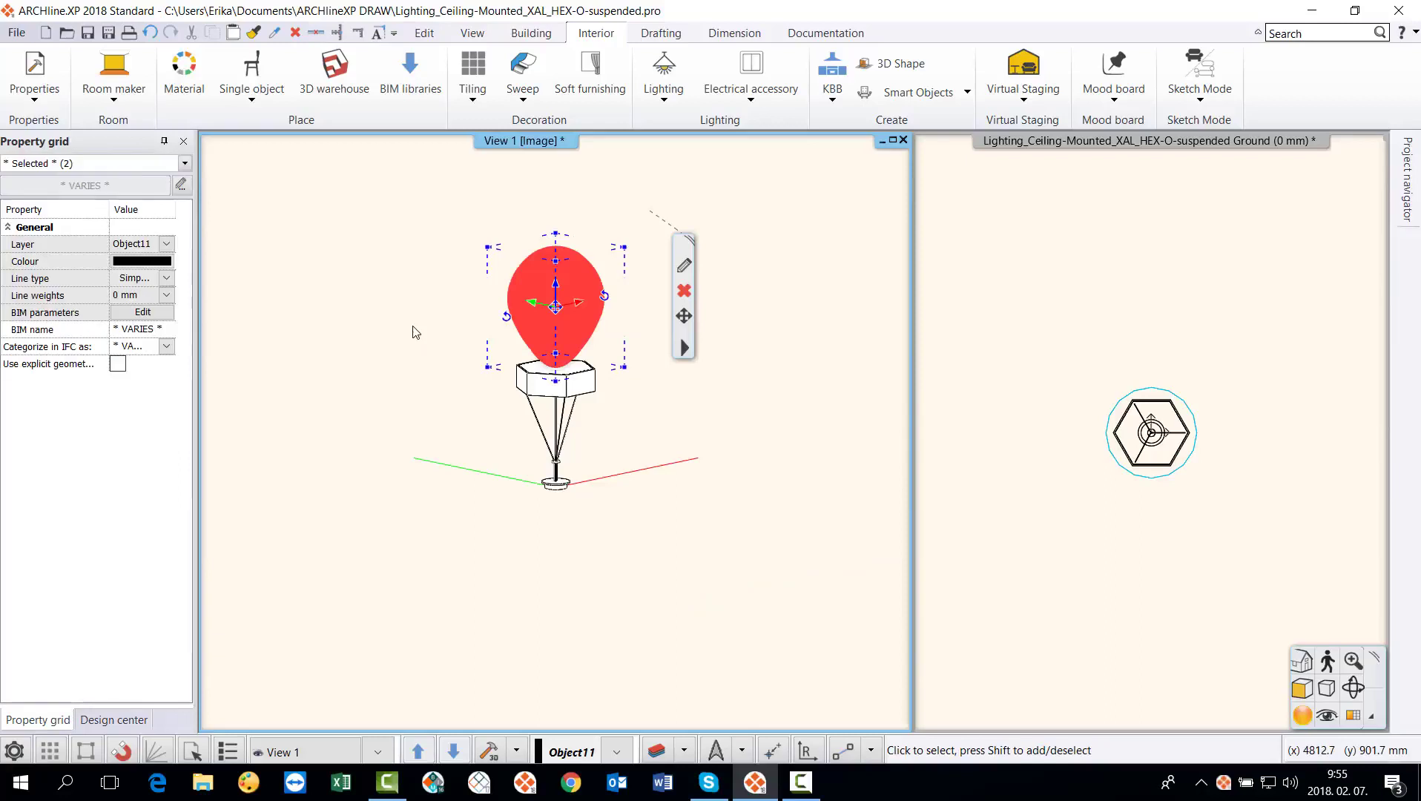
click(679, 291)
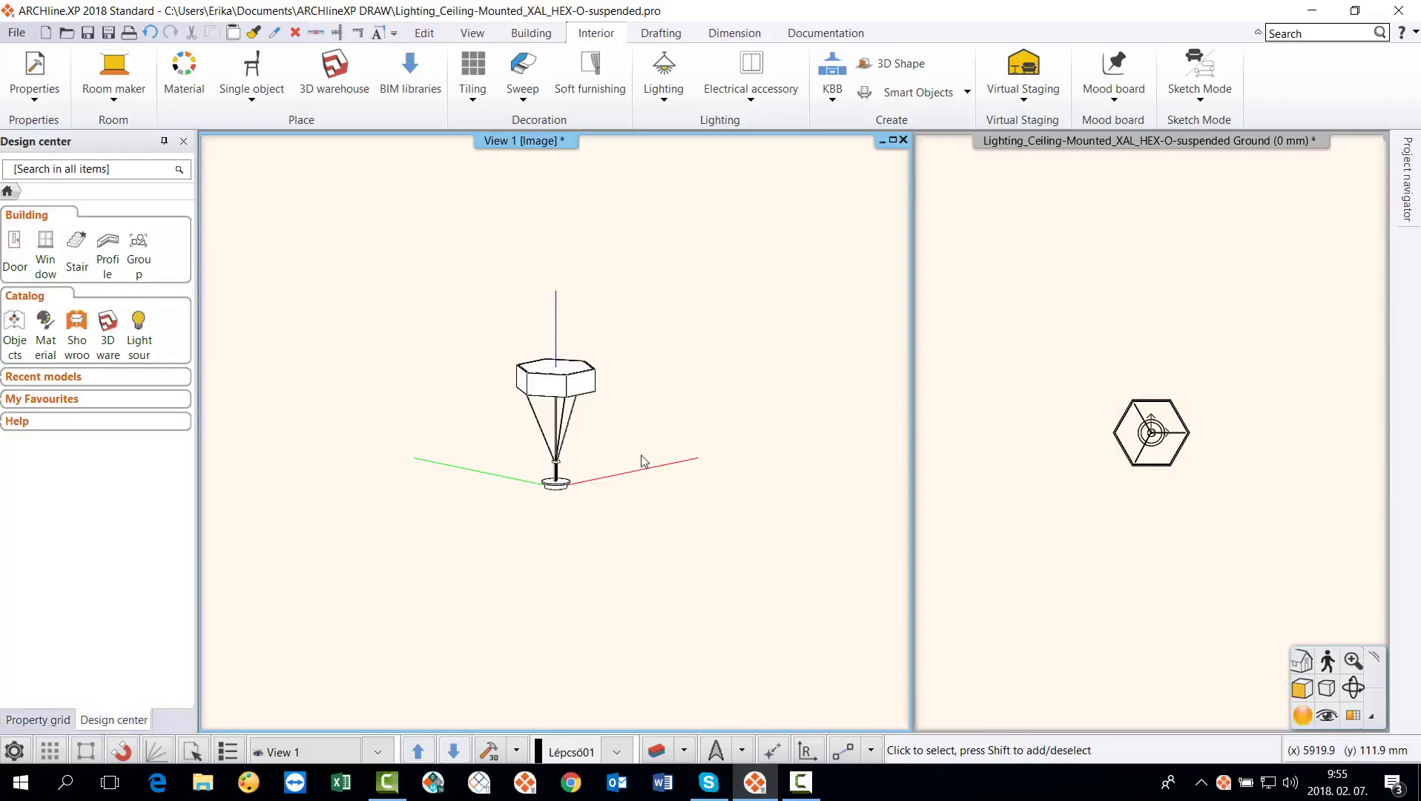
scroll(612, 390, up, 3)
middle_drag(543, 448, 654, 397)
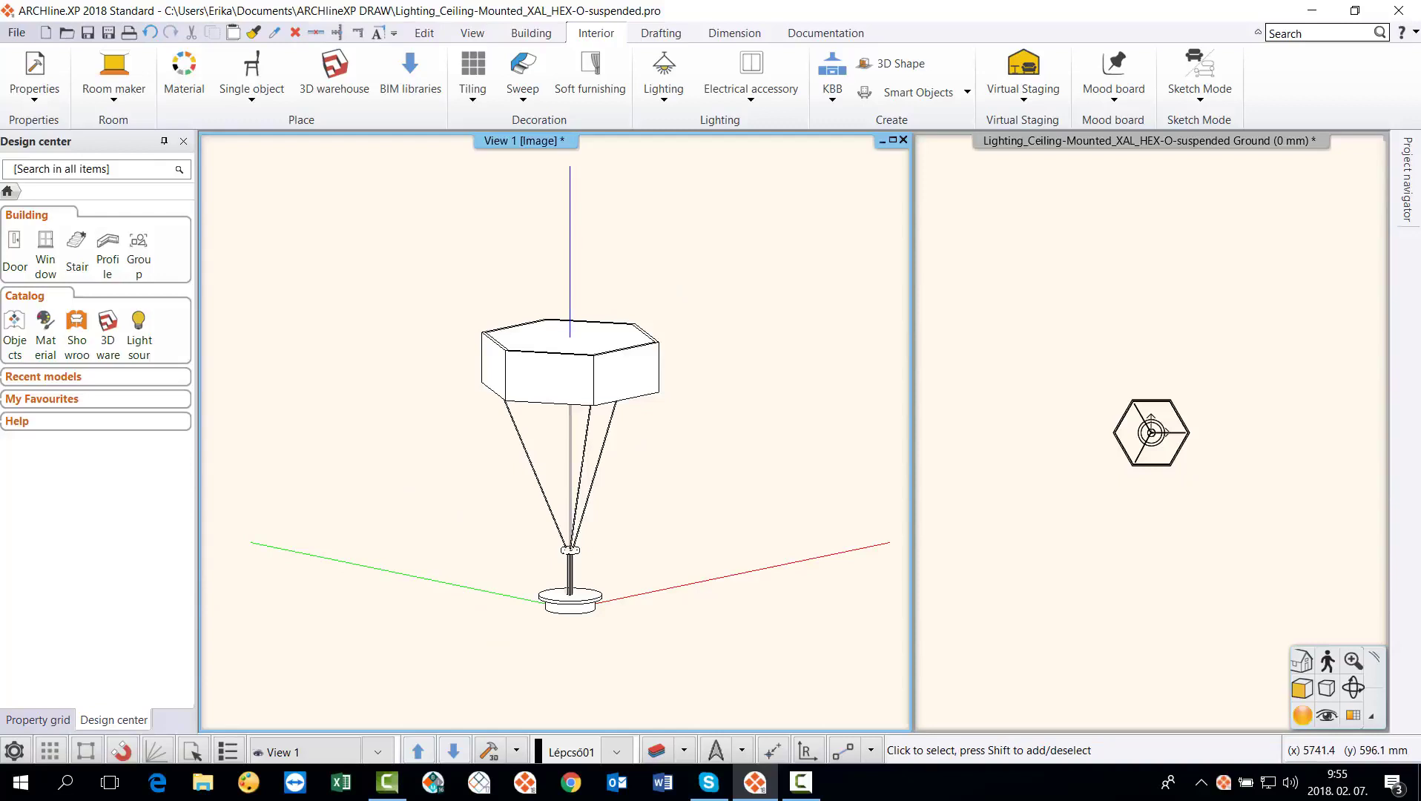
Select all 26 lamp parts and mirror them to the perpendicular plane, flipping the lamp upside down.
middle_drag(654, 397, 650, 395)
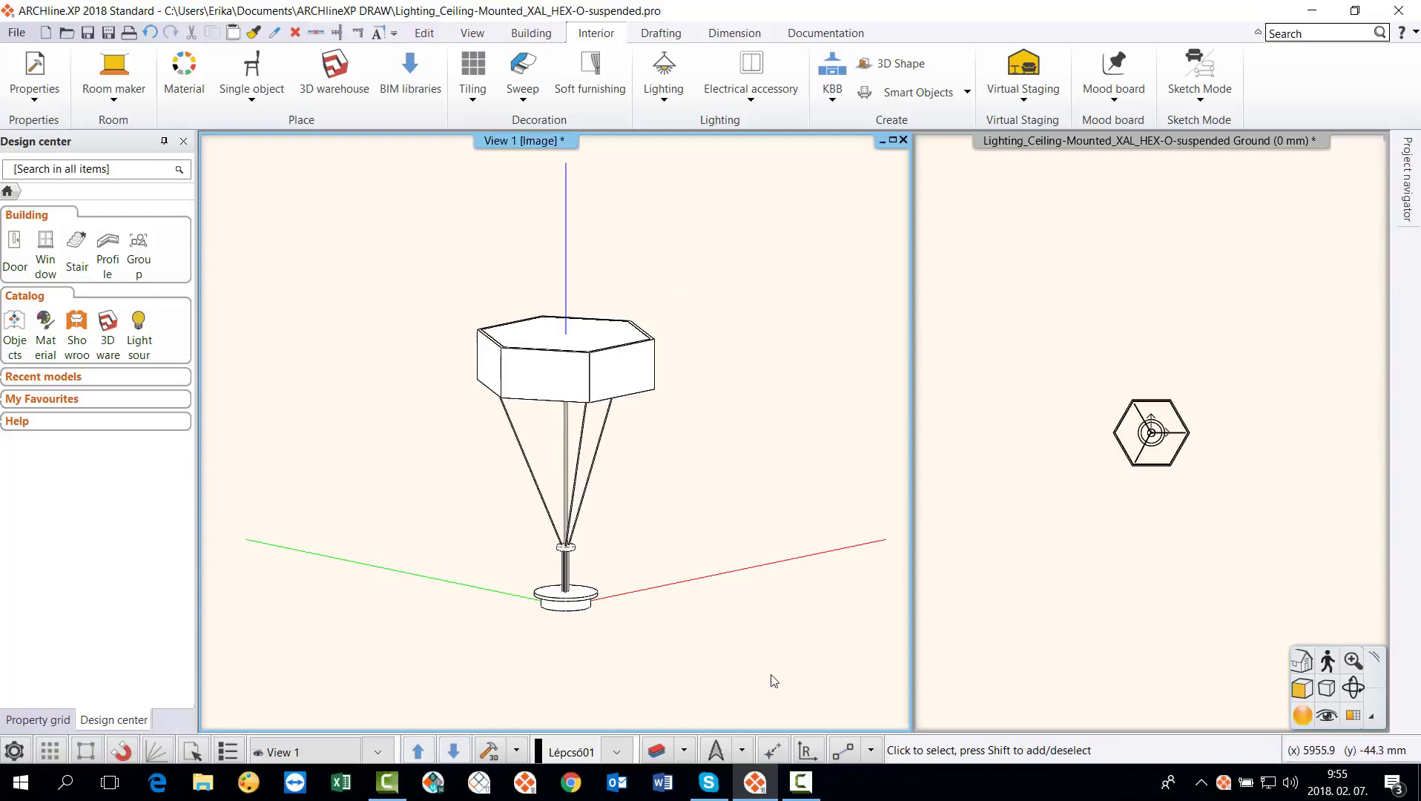
click(416, 612)
click(732, 233)
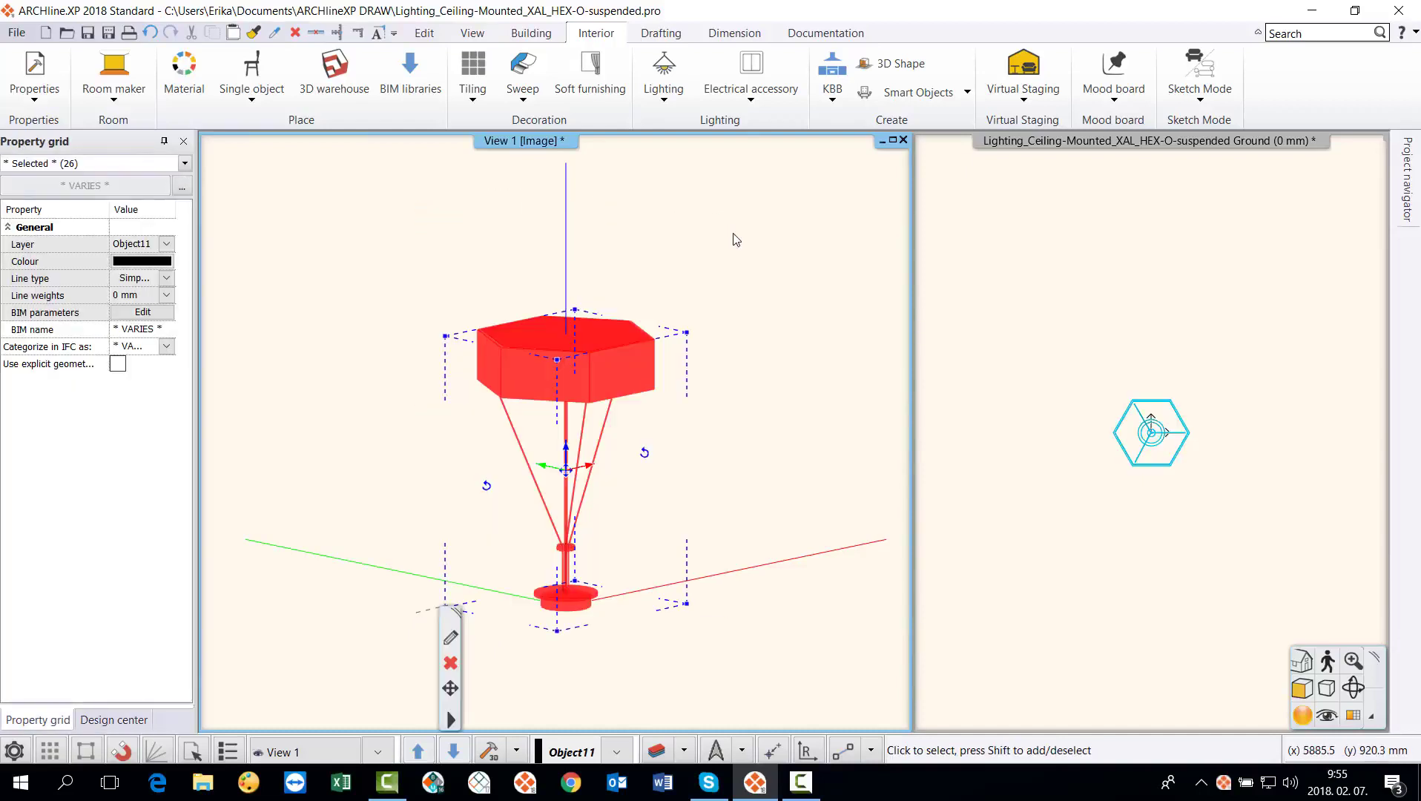
click(565, 447)
click(542, 464)
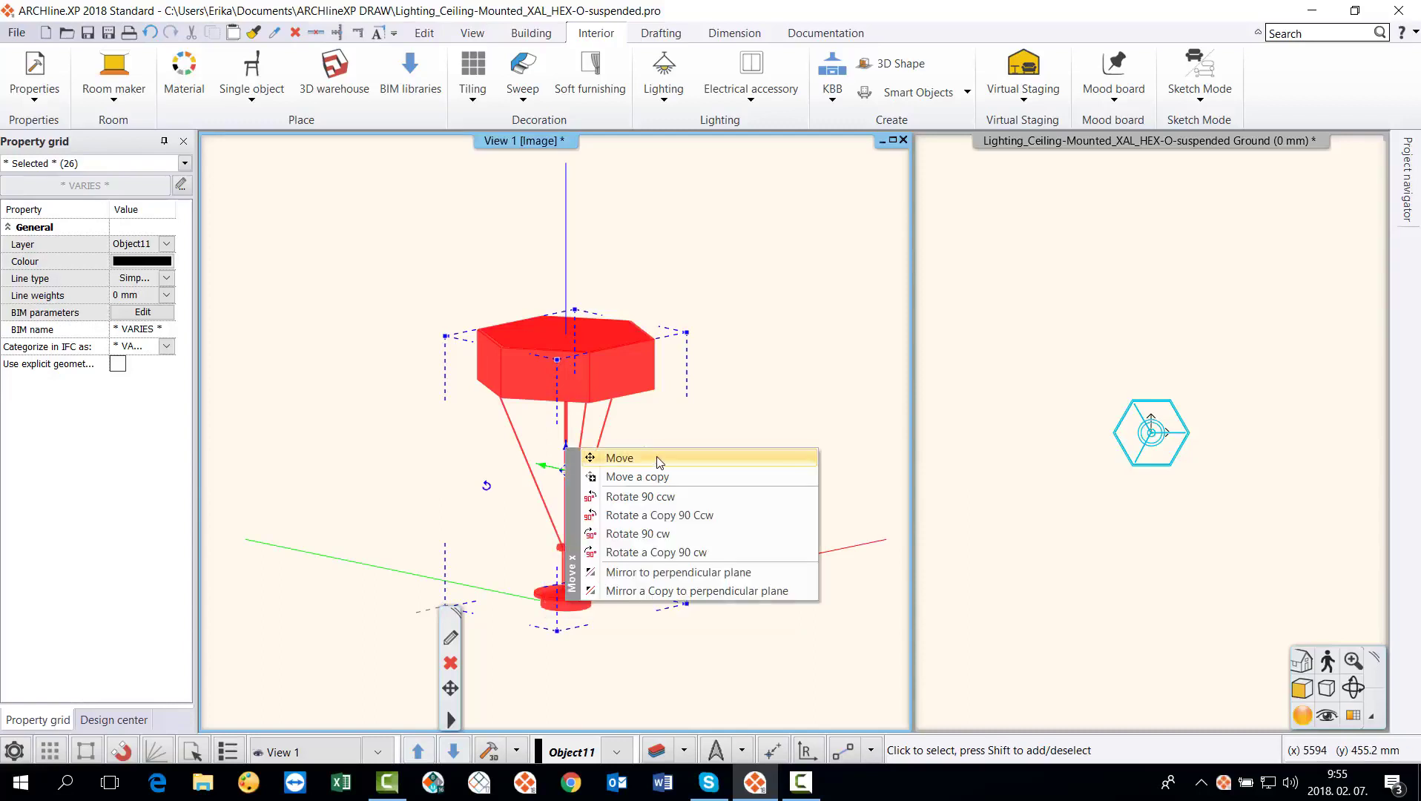
click(752, 572)
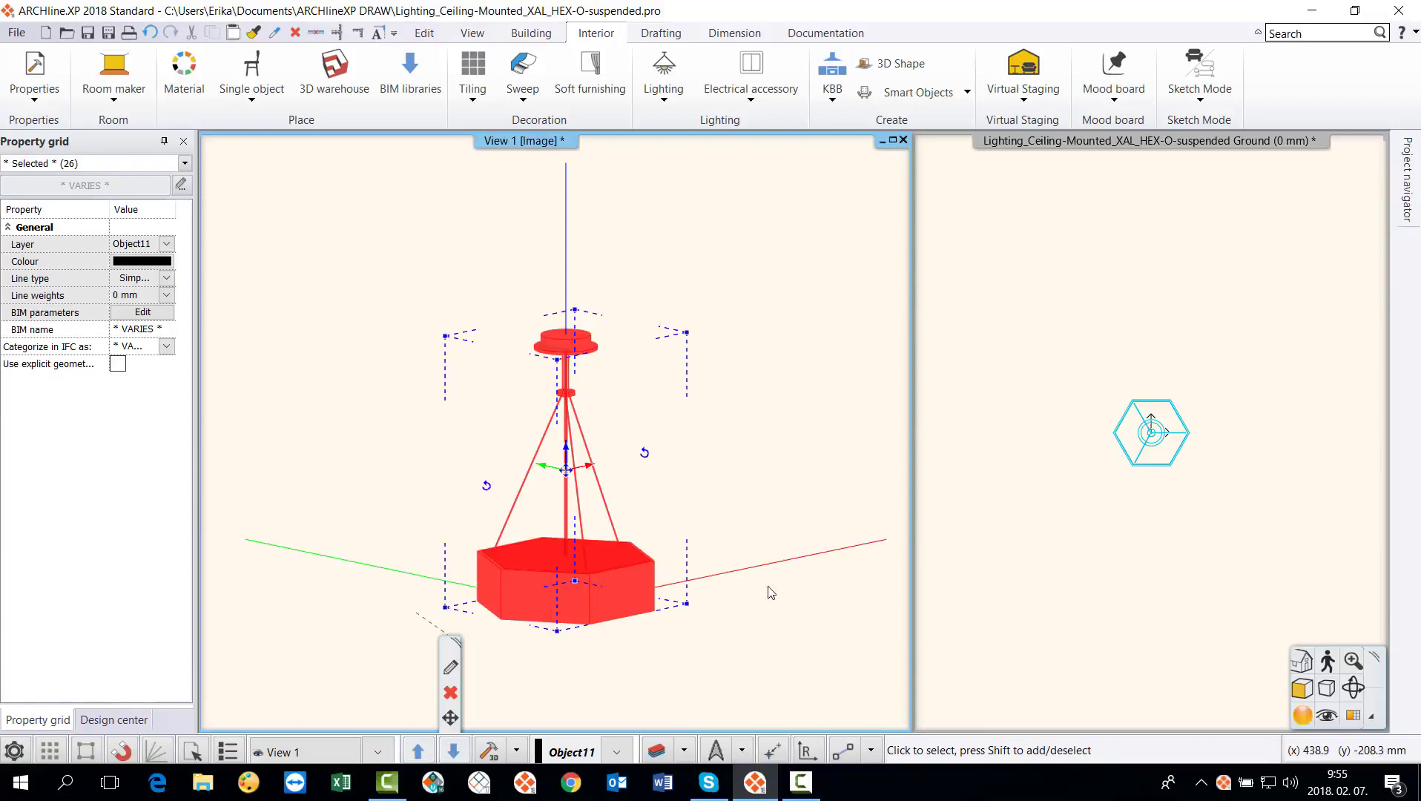
click(753, 592)
middle_drag(681, 526, 684, 472)
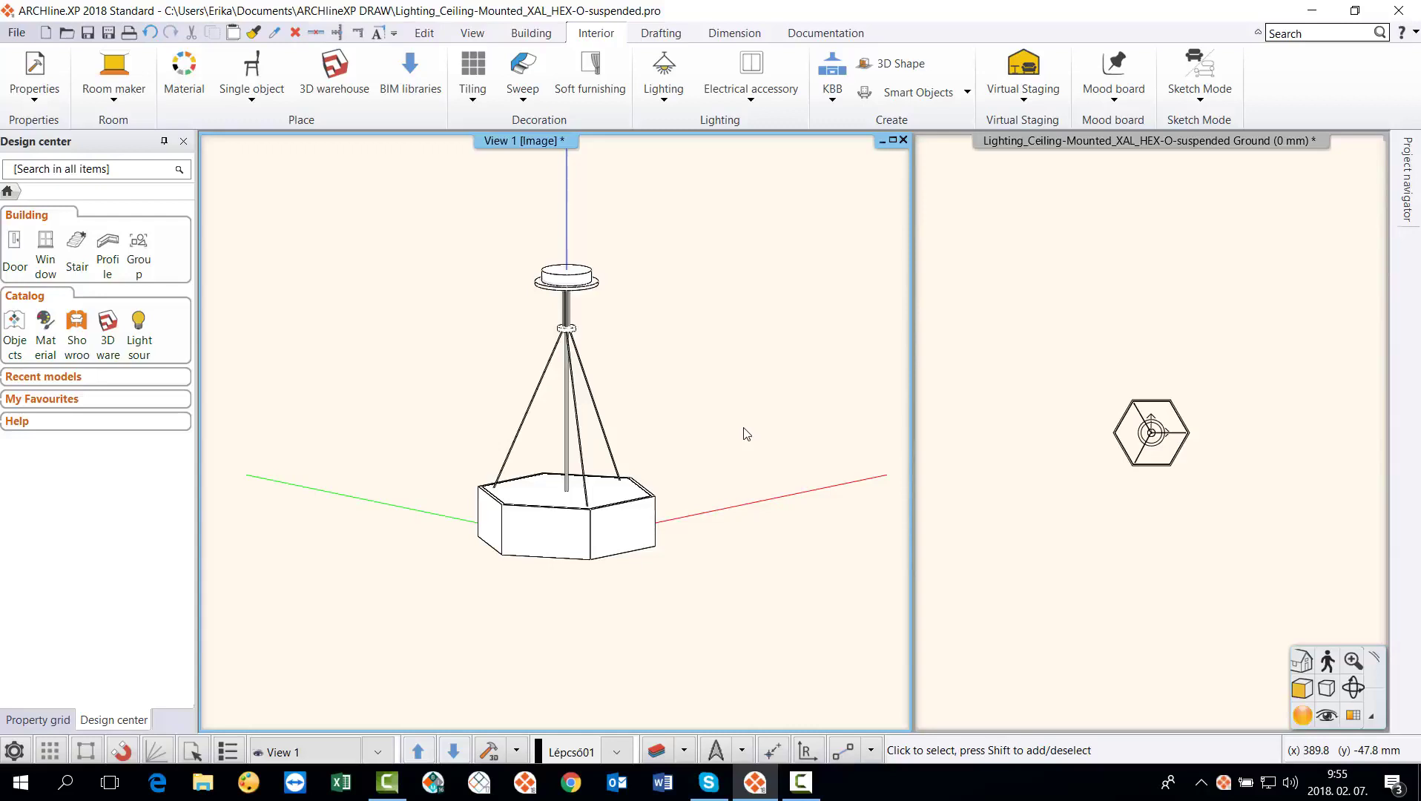
Make the lamp a new LIGHTING / Ceiling Lights library item and select the 'generic' Producer value.
click(1199, 94)
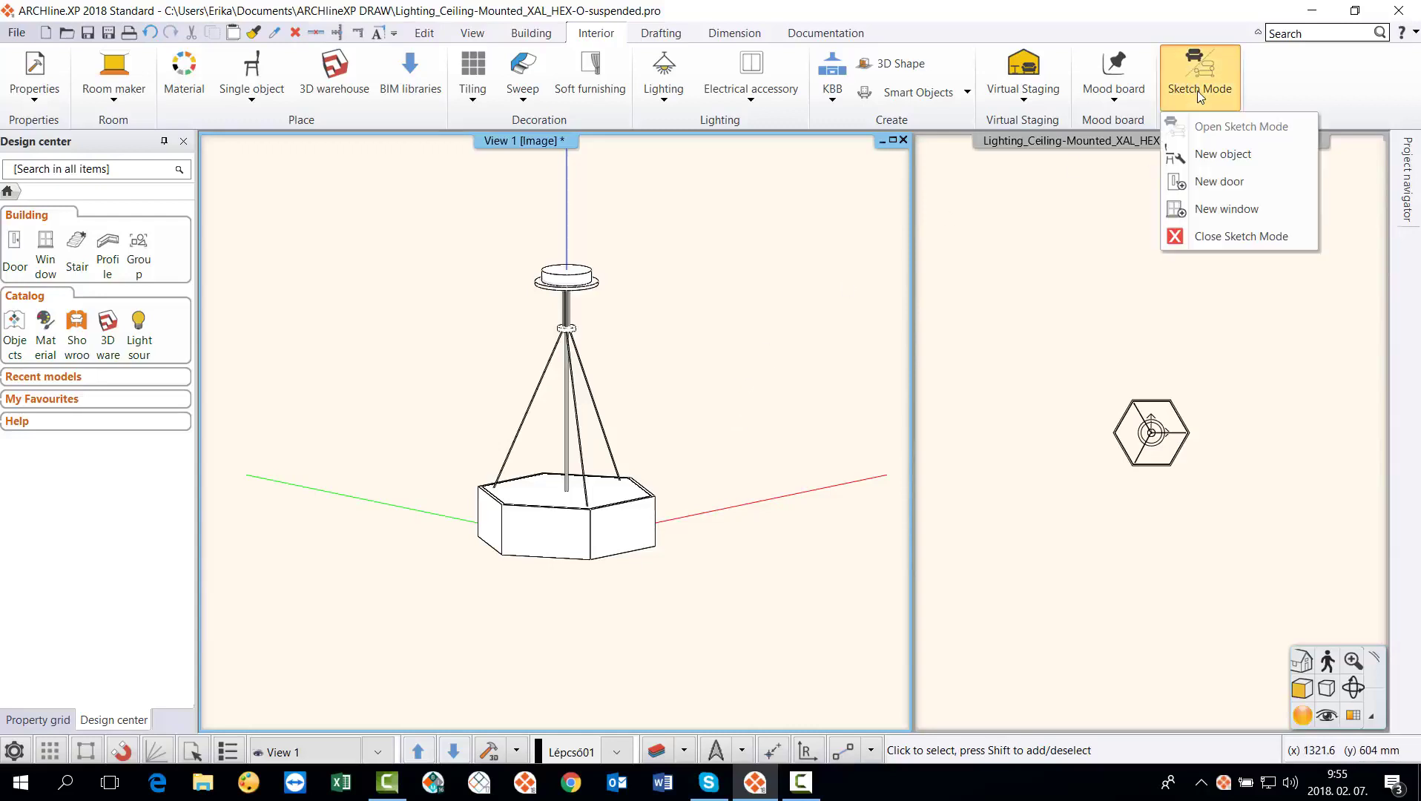
click(1220, 157)
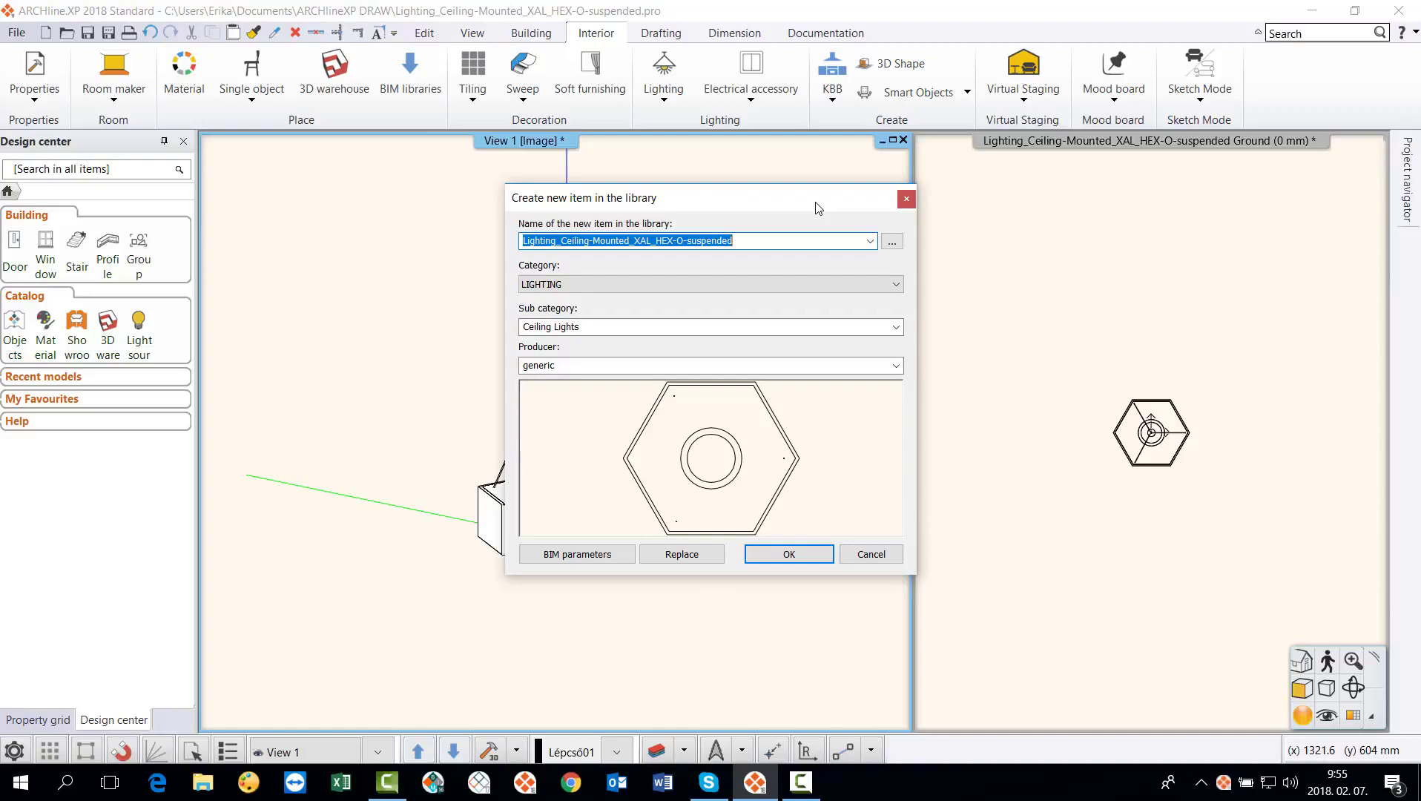
double_click(575, 367)
Set the producer to XAL and review the General BIM parameters: manufacturer, family, group, SKU.
text(XAL)
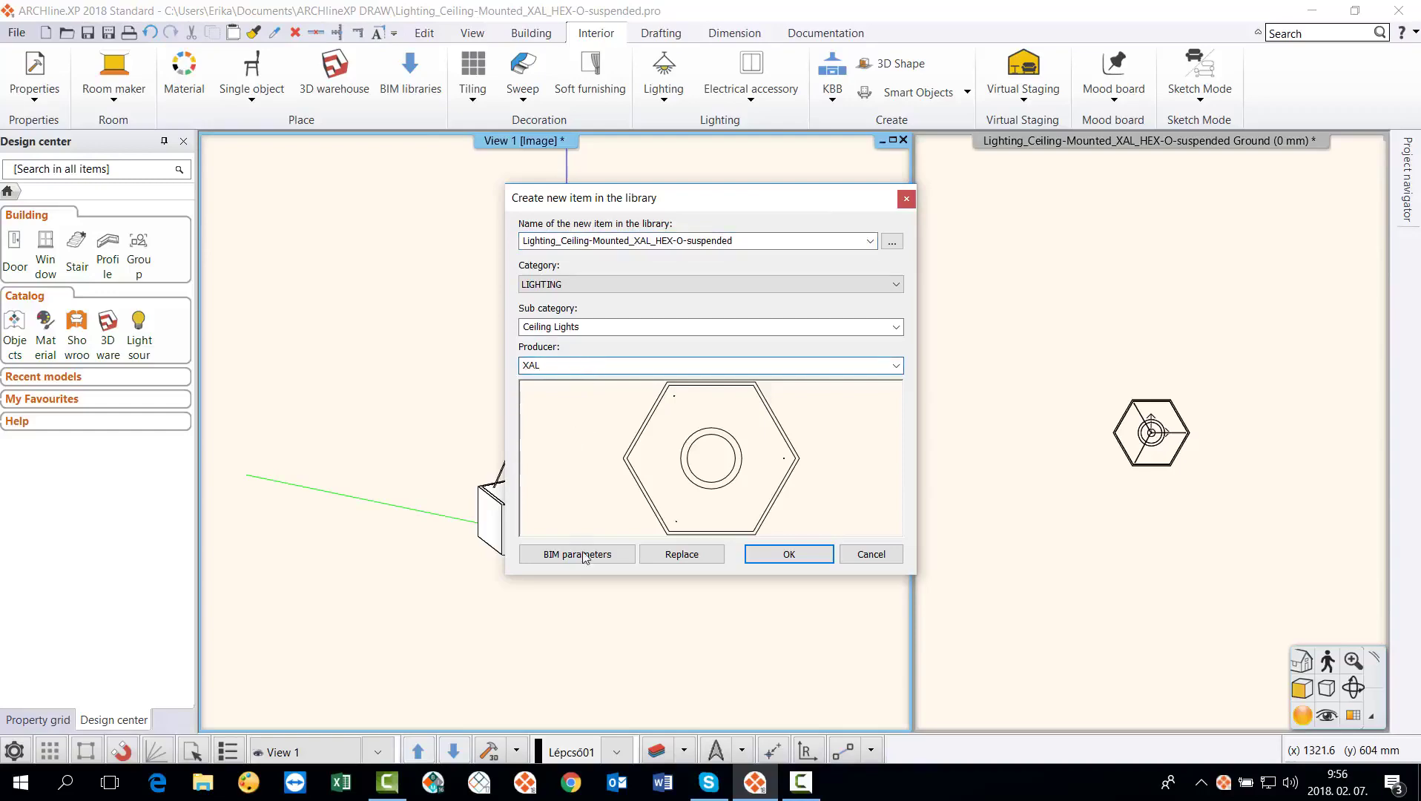
click(585, 556)
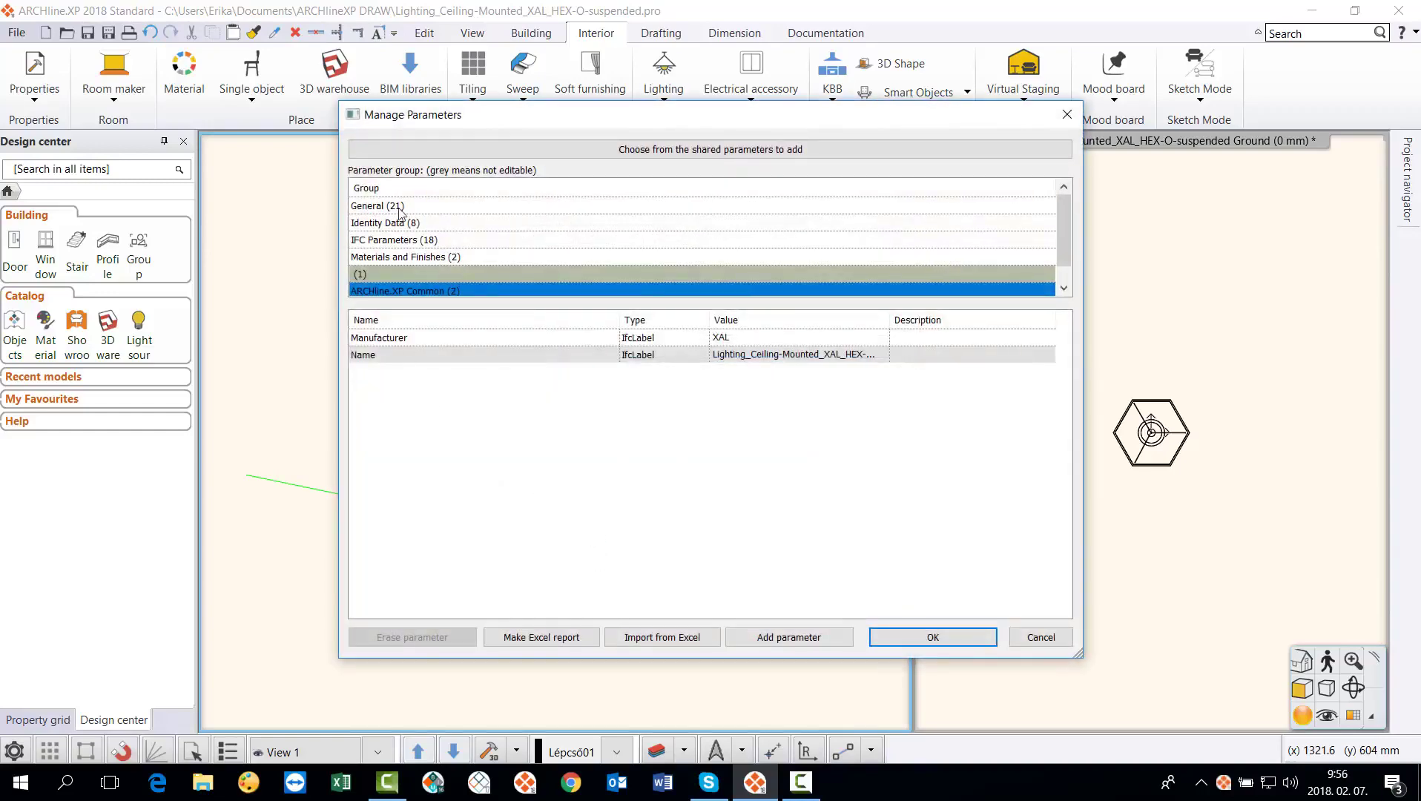
click(399, 208)
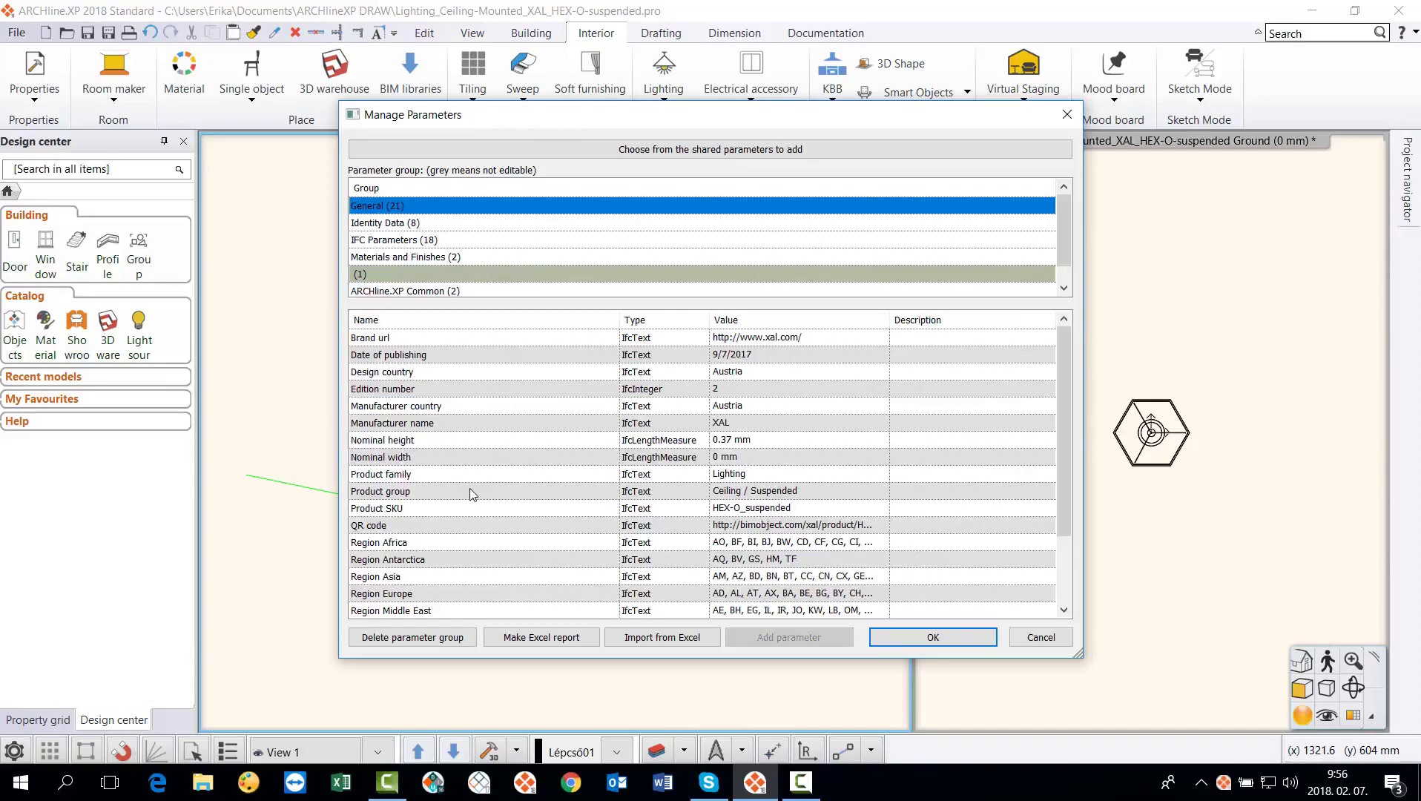
click(424, 429)
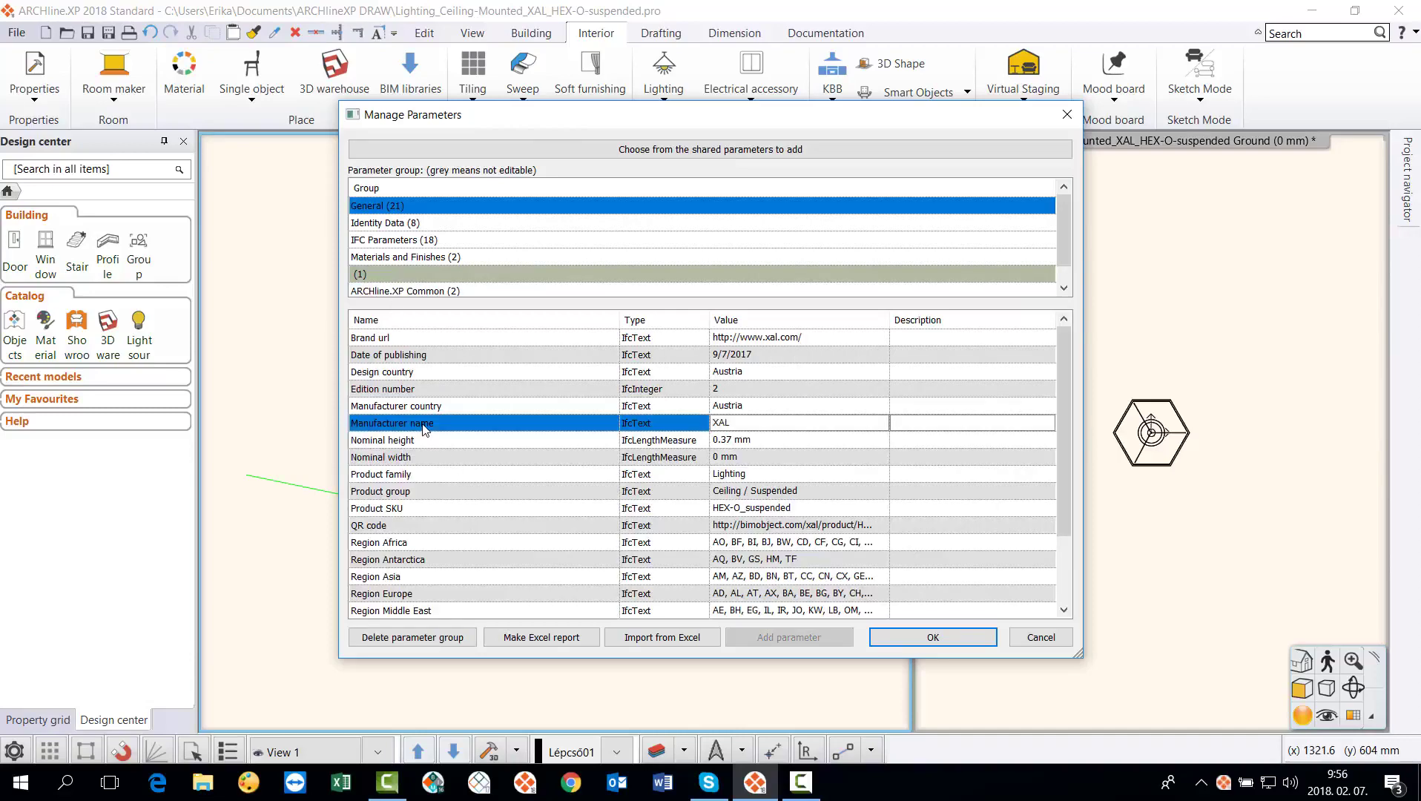
click(420, 477)
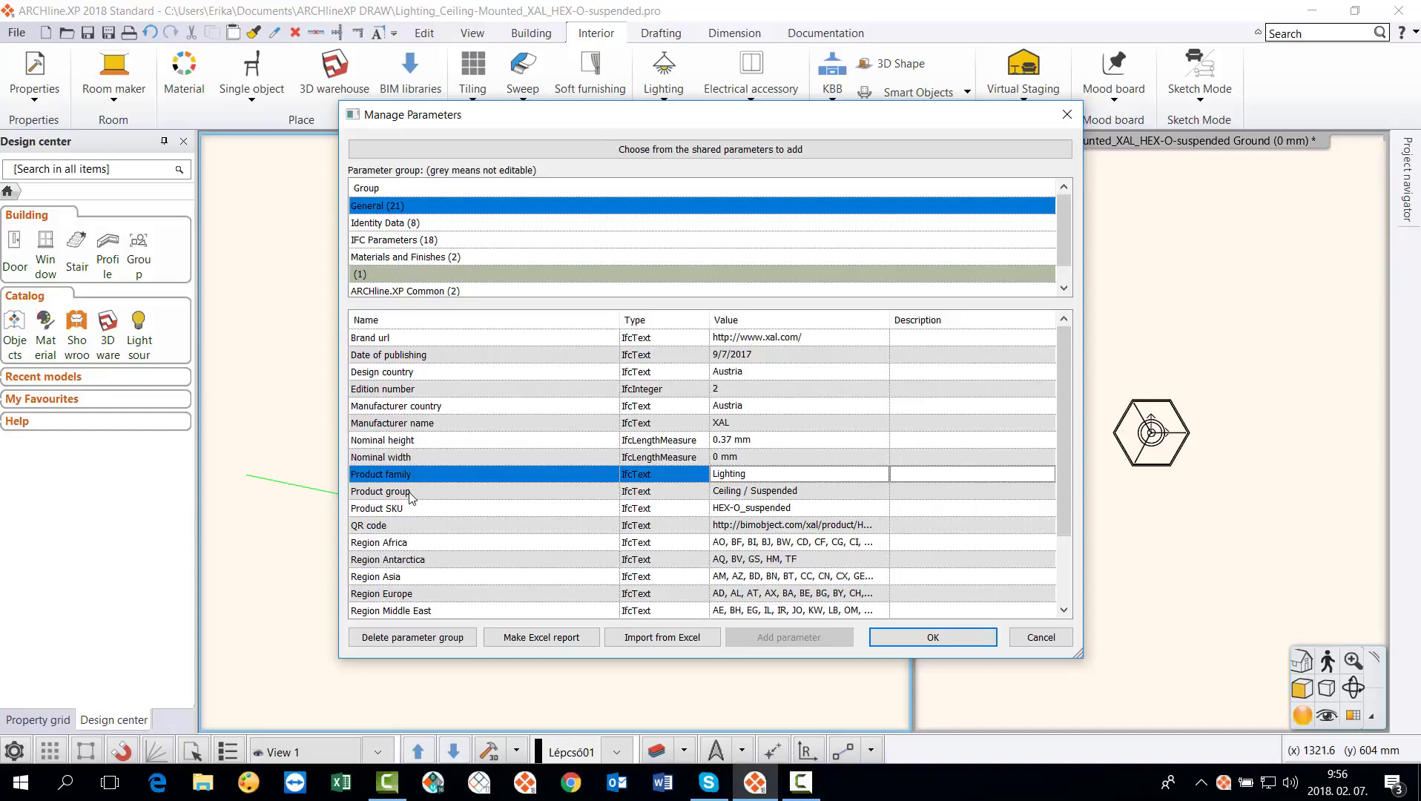
click(410, 492)
click(416, 509)
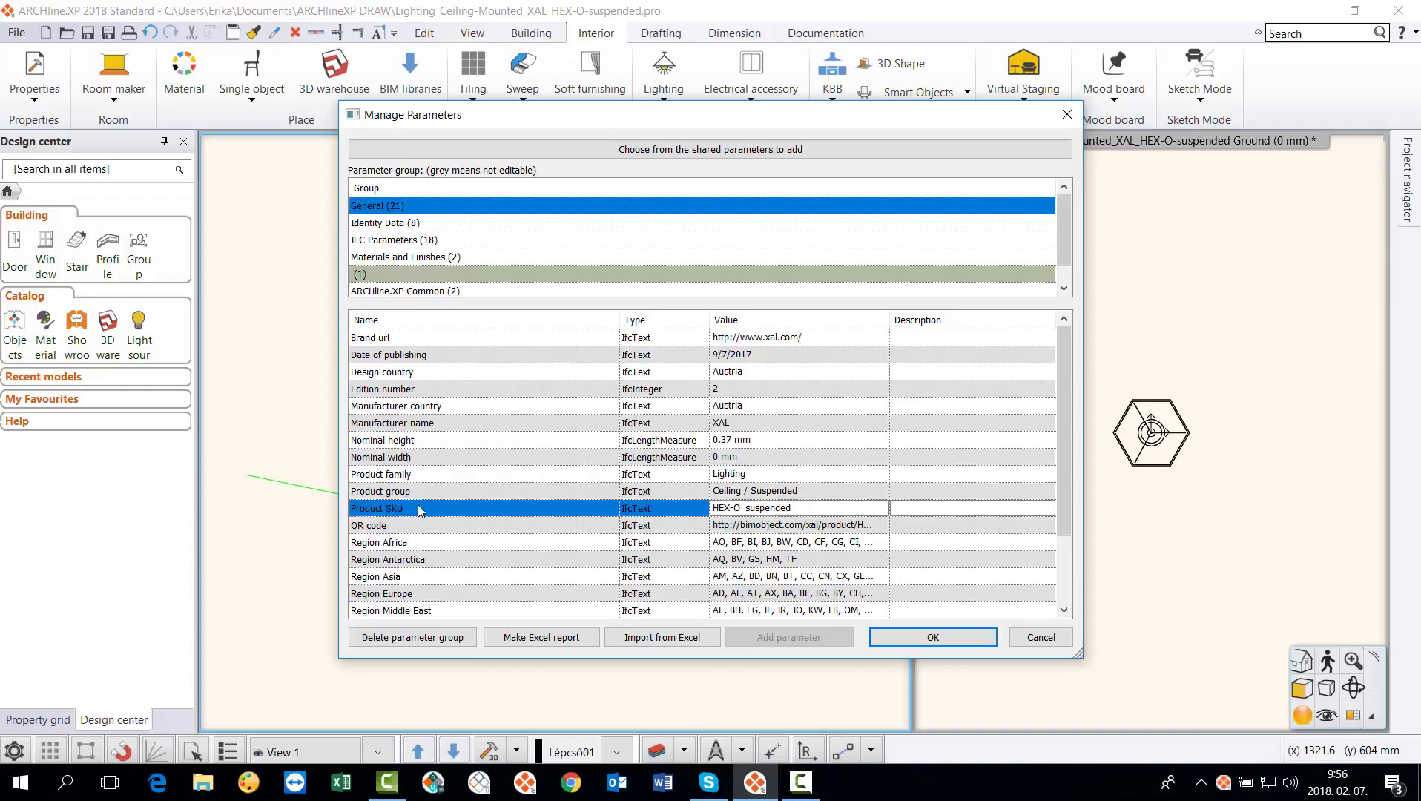
click(949, 641)
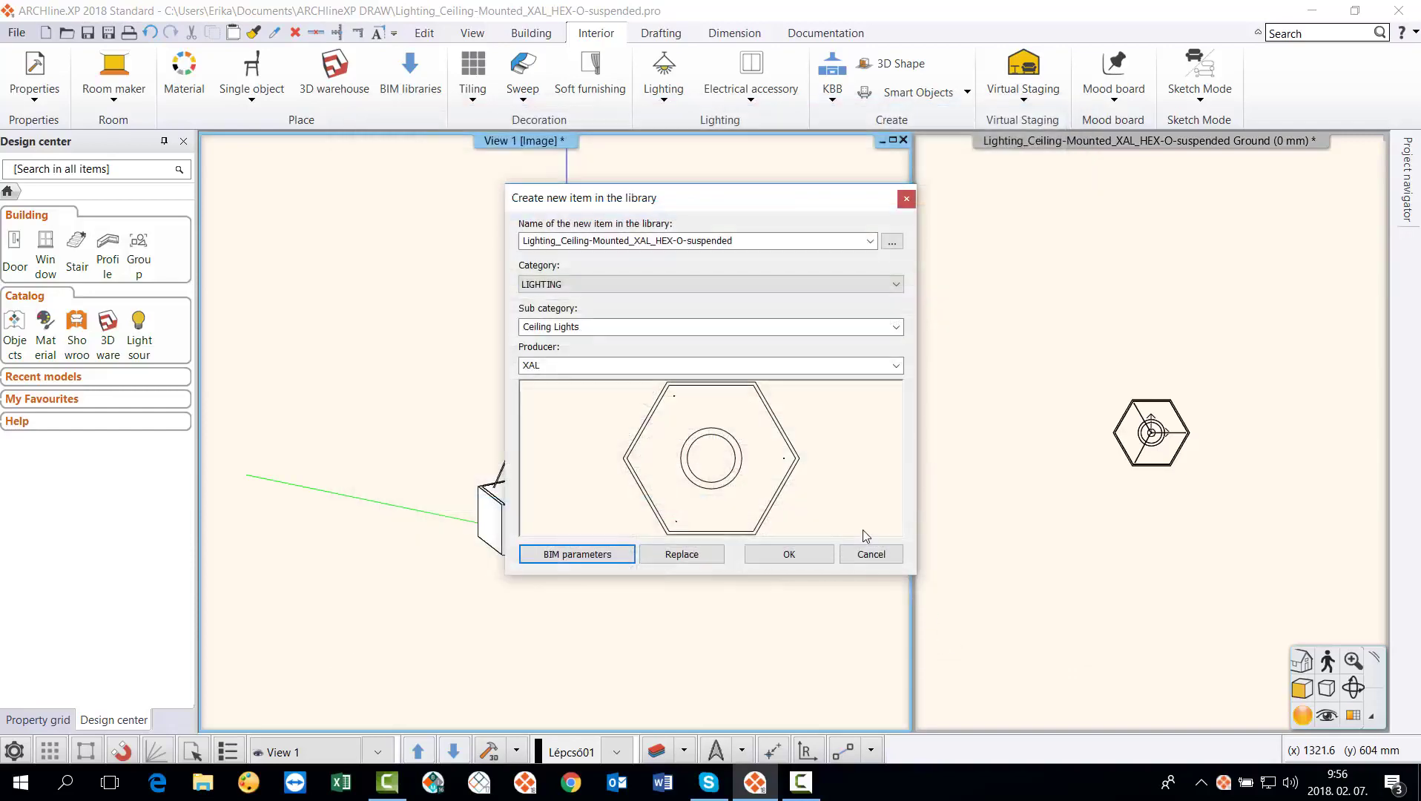
Save the lamp library item, then close Sketch Mode, confirming with Igen.
click(816, 555)
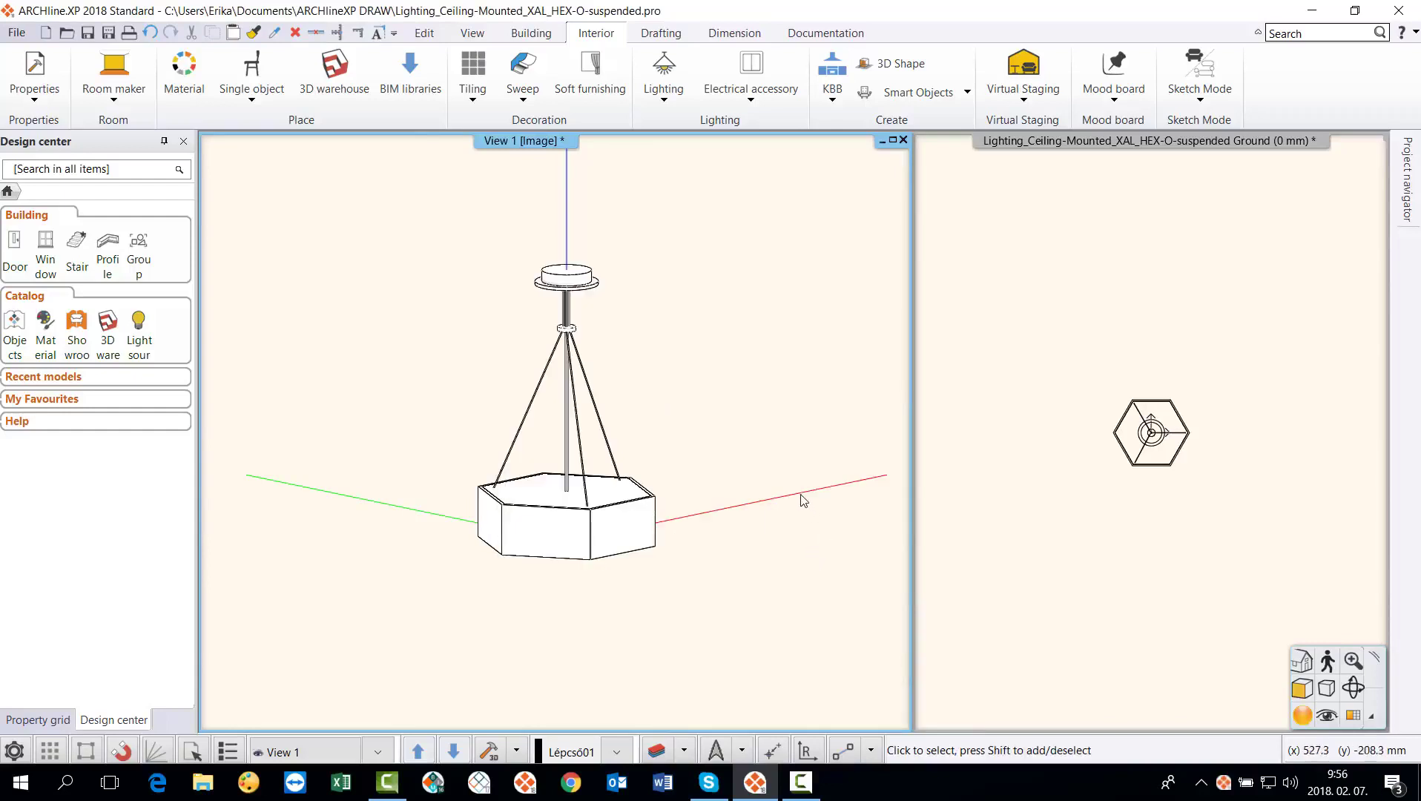
click(1216, 103)
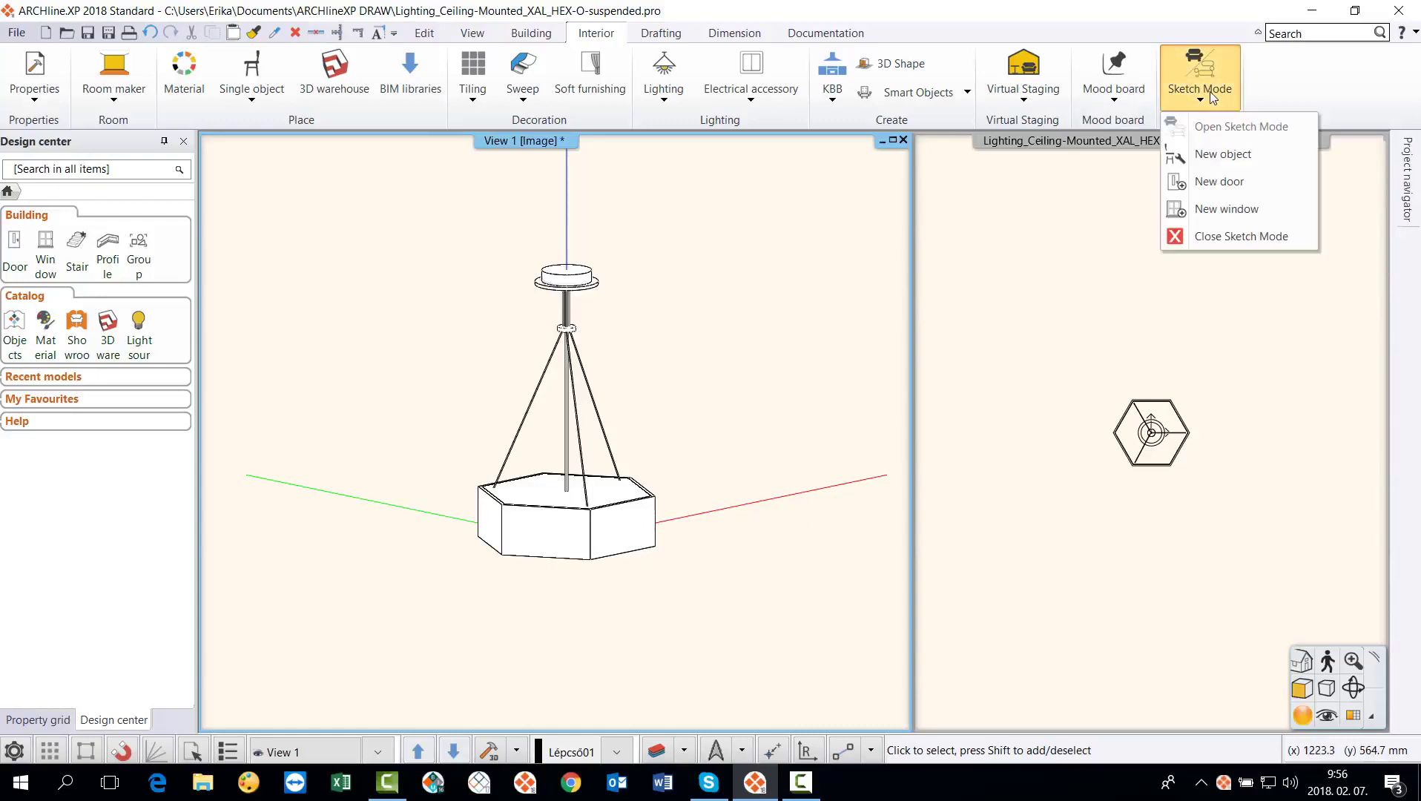
click(1231, 236)
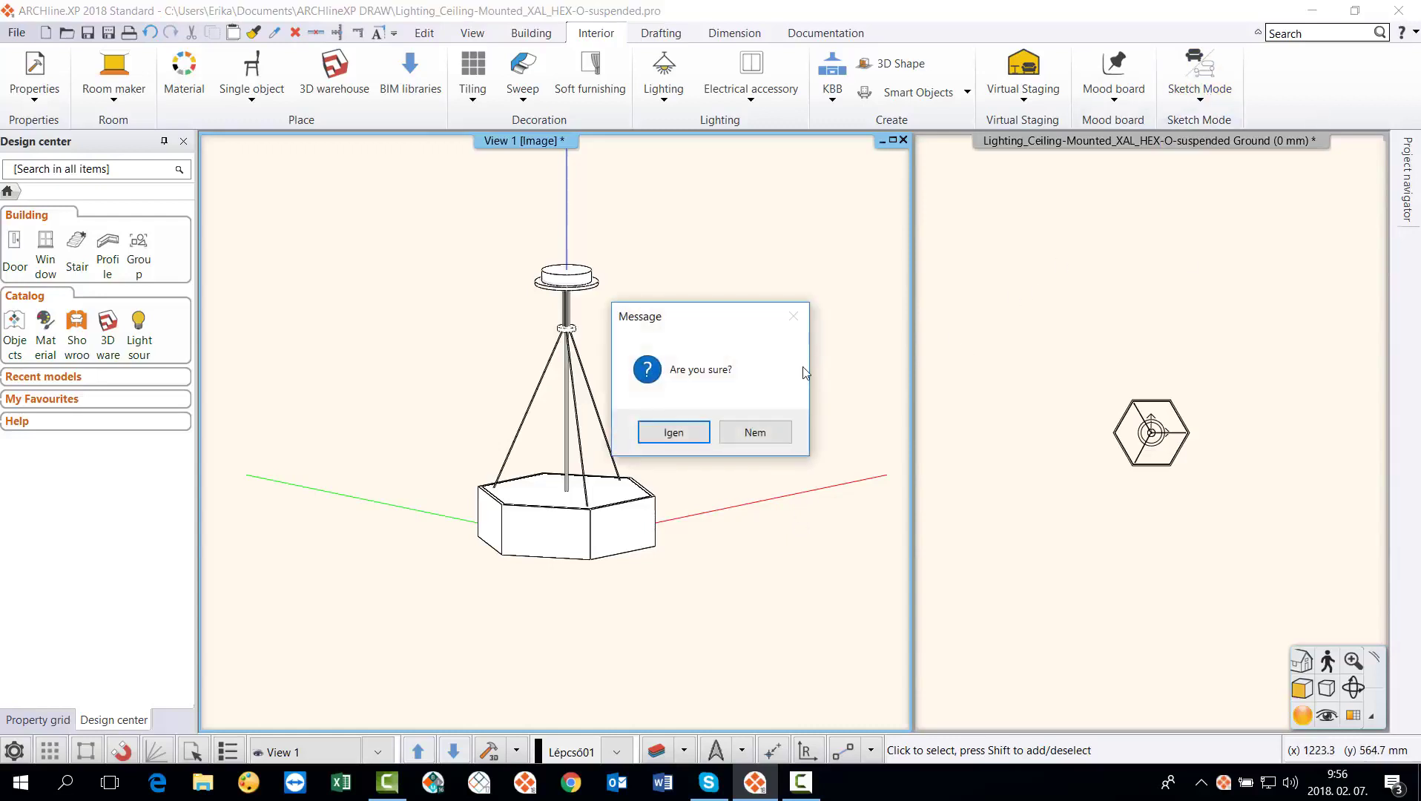
click(690, 438)
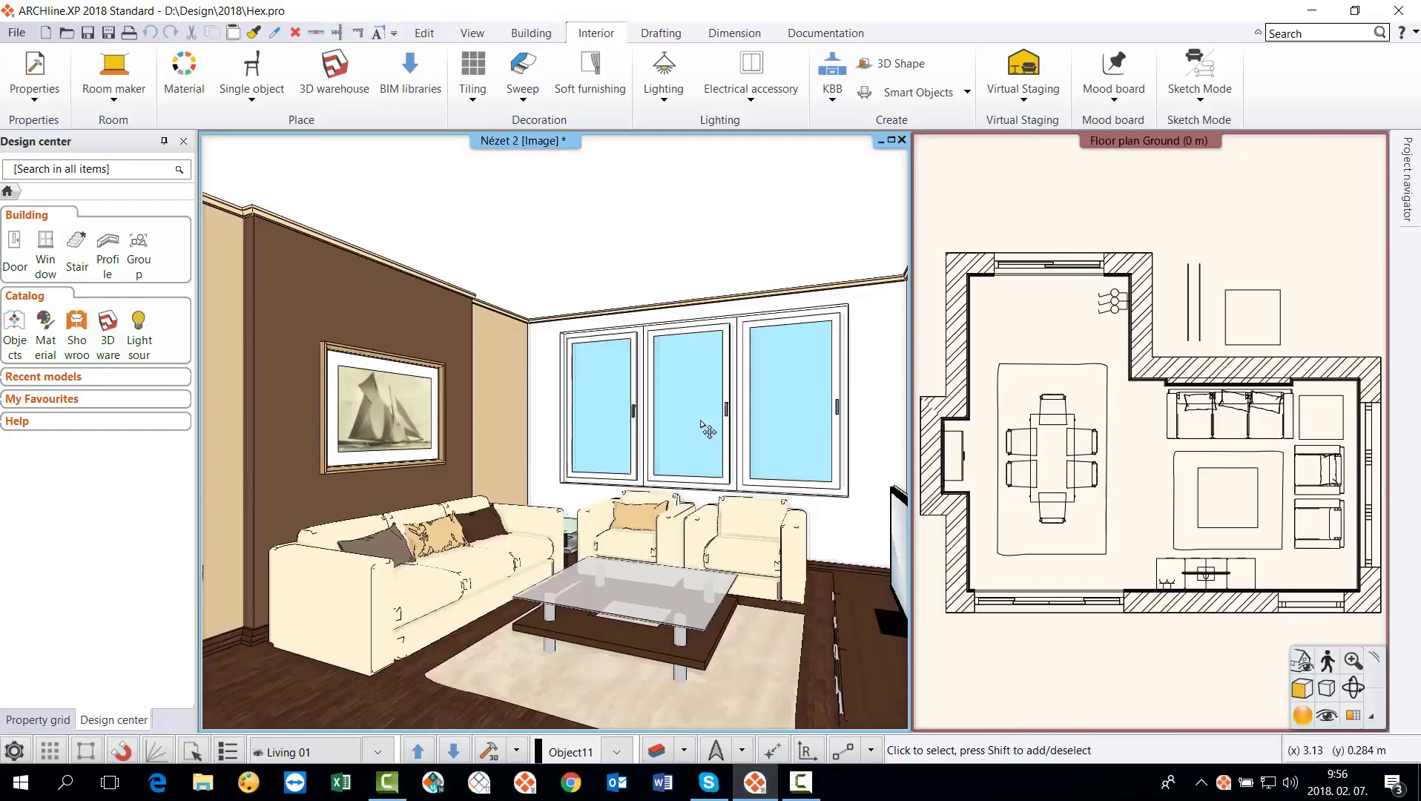
Show the Lighting_Ceiling-Mounted_XAL_HEX-O-suspended details from Recent models > Objects.
click(40, 379)
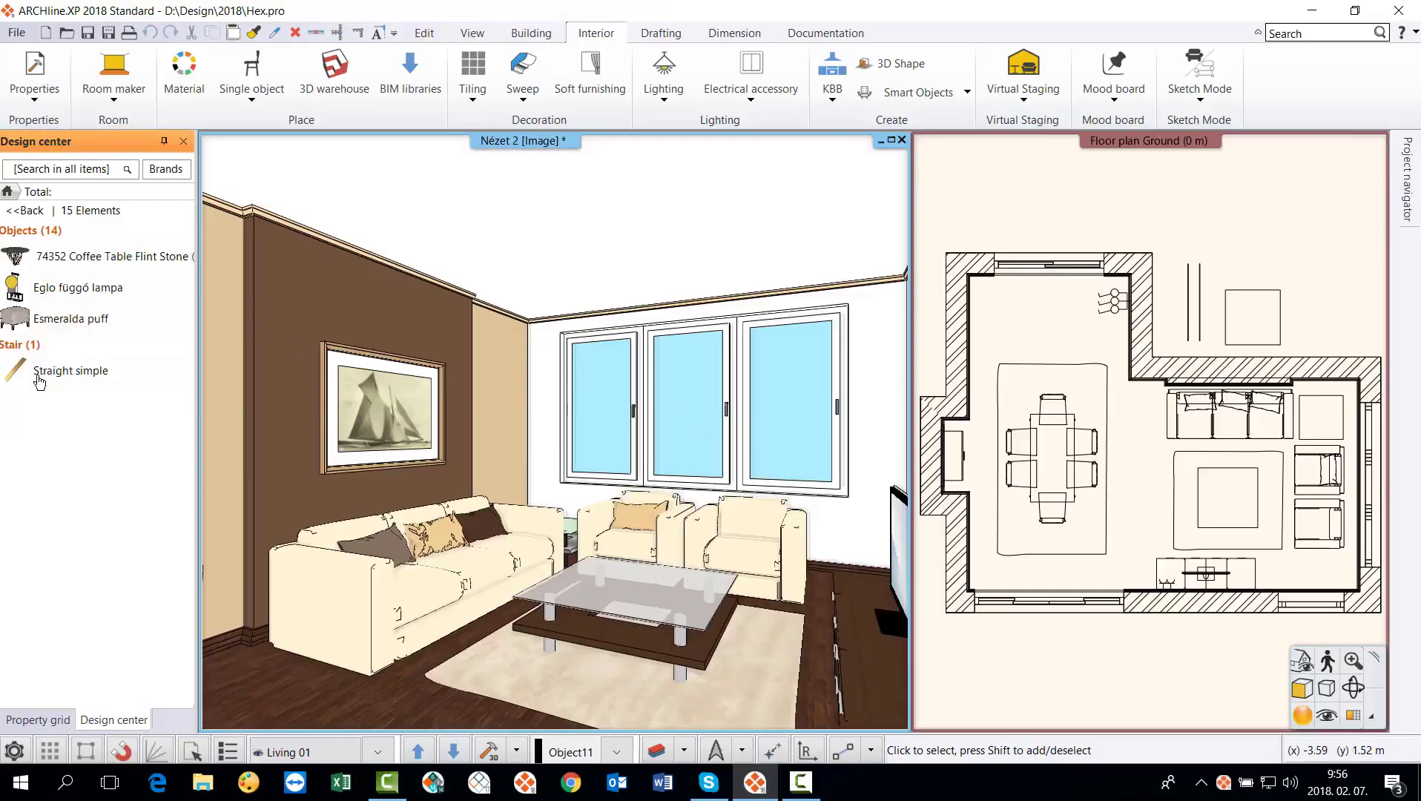
click(28, 231)
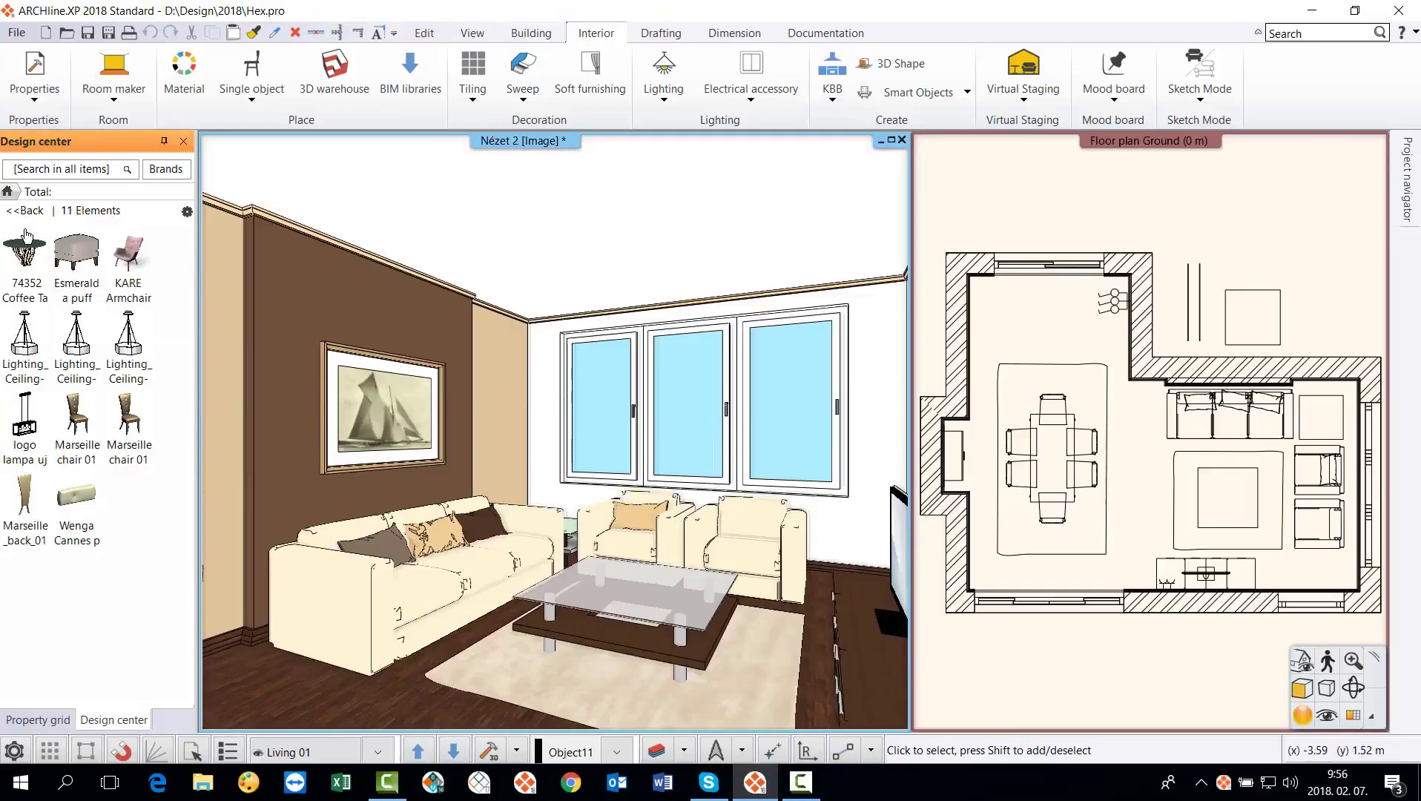
click(30, 339)
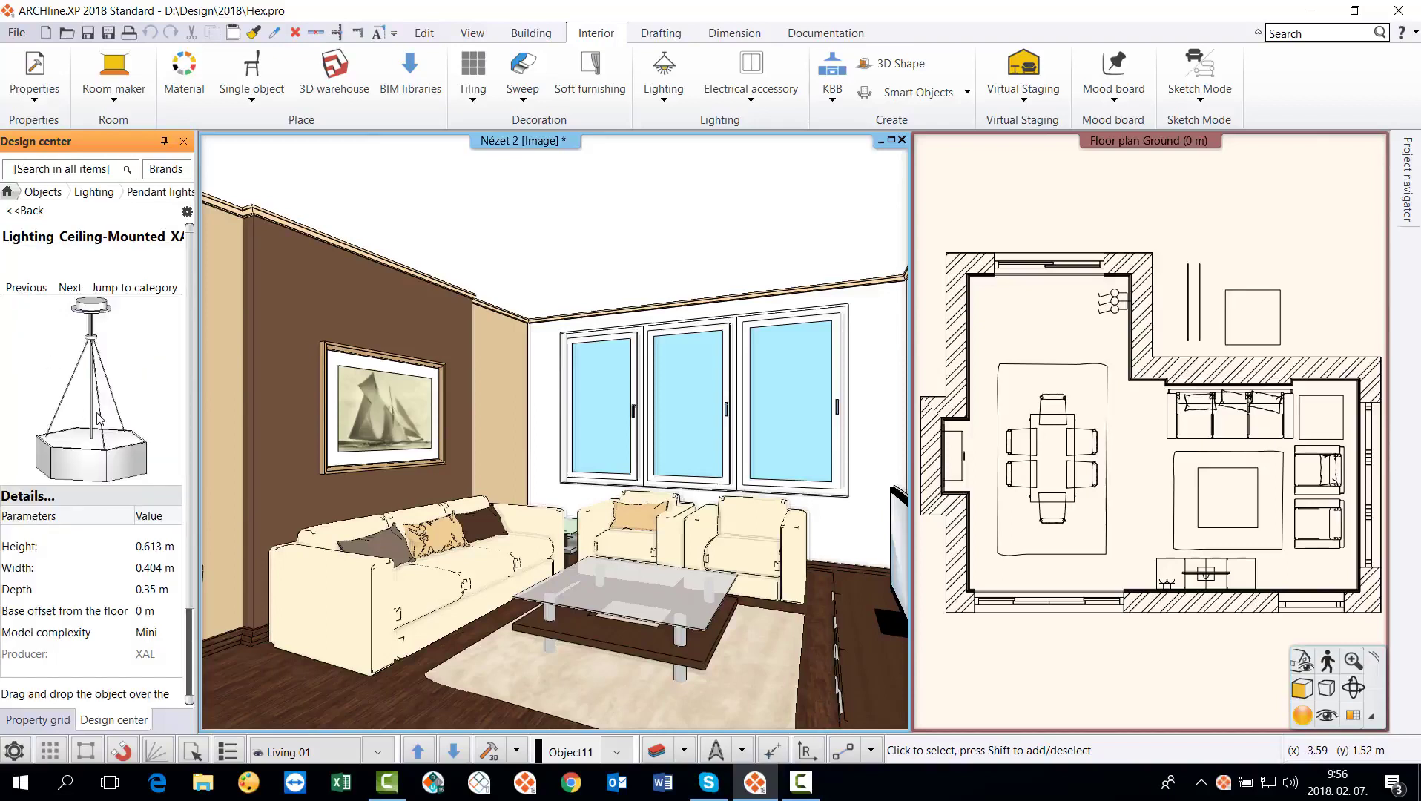
Place the HEX-O lamp from the Design center onto the living-room coffee table.
drag(98, 419, 672, 446)
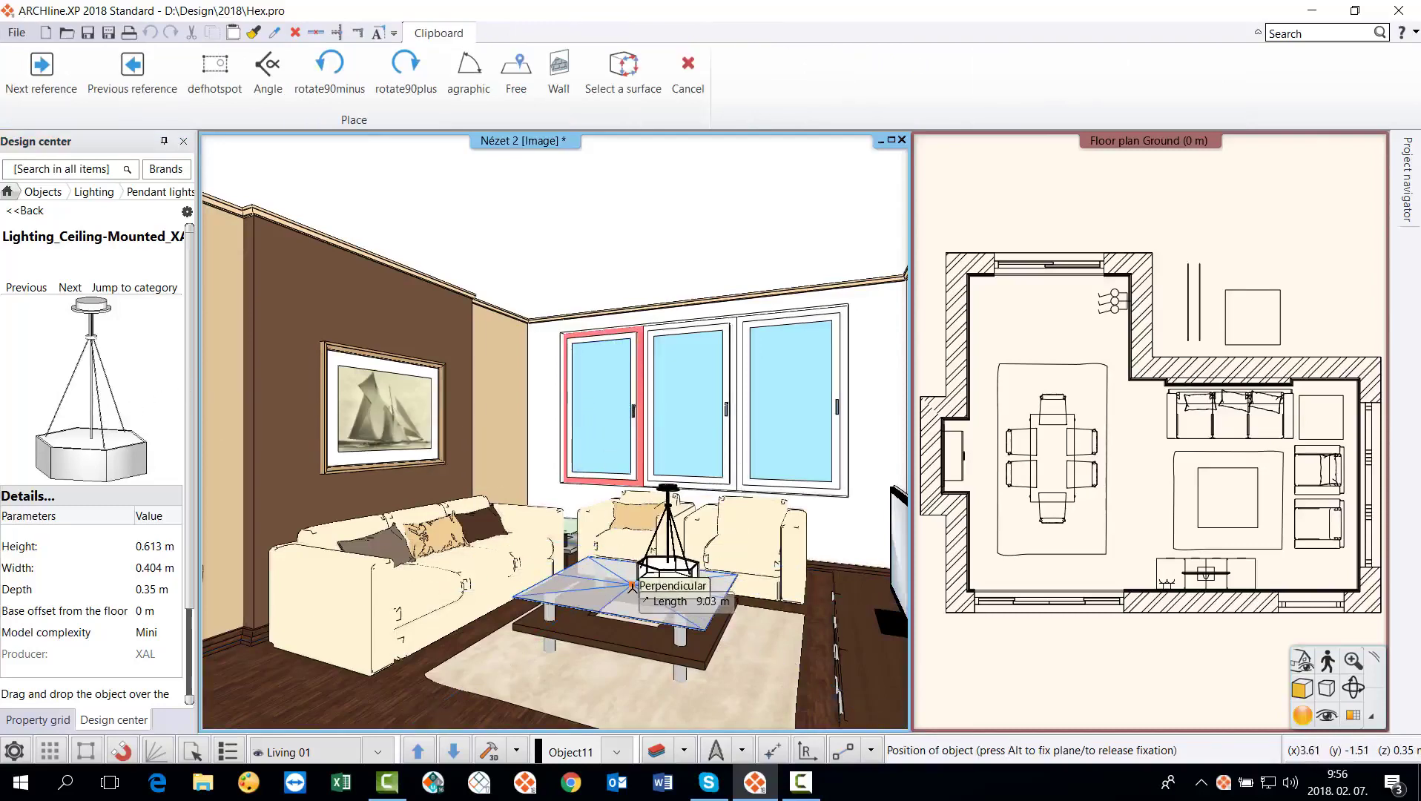
click(591, 581)
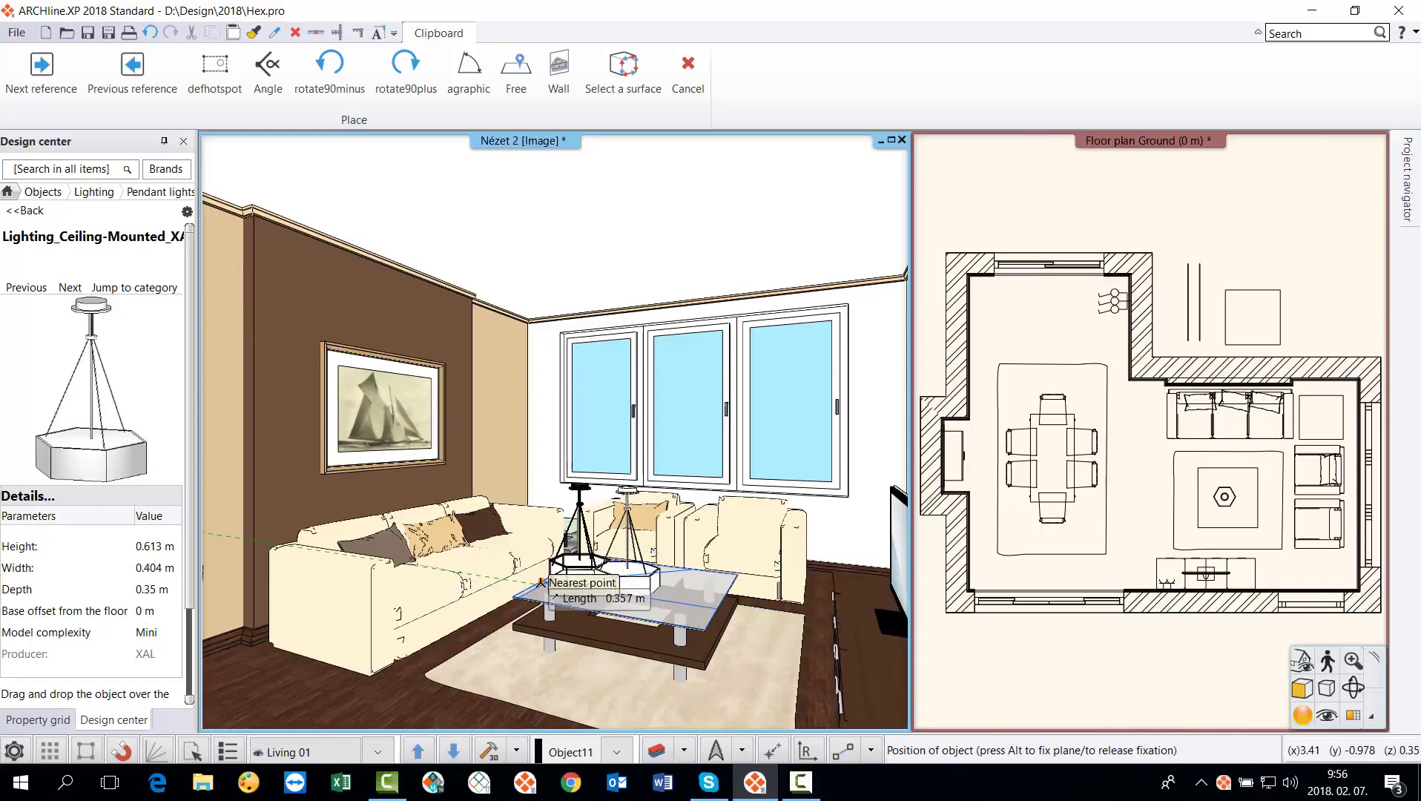
key(Escape)
Move the lamp up so it hangs at the ceiling, 2.09 m elevation.
click(642, 587)
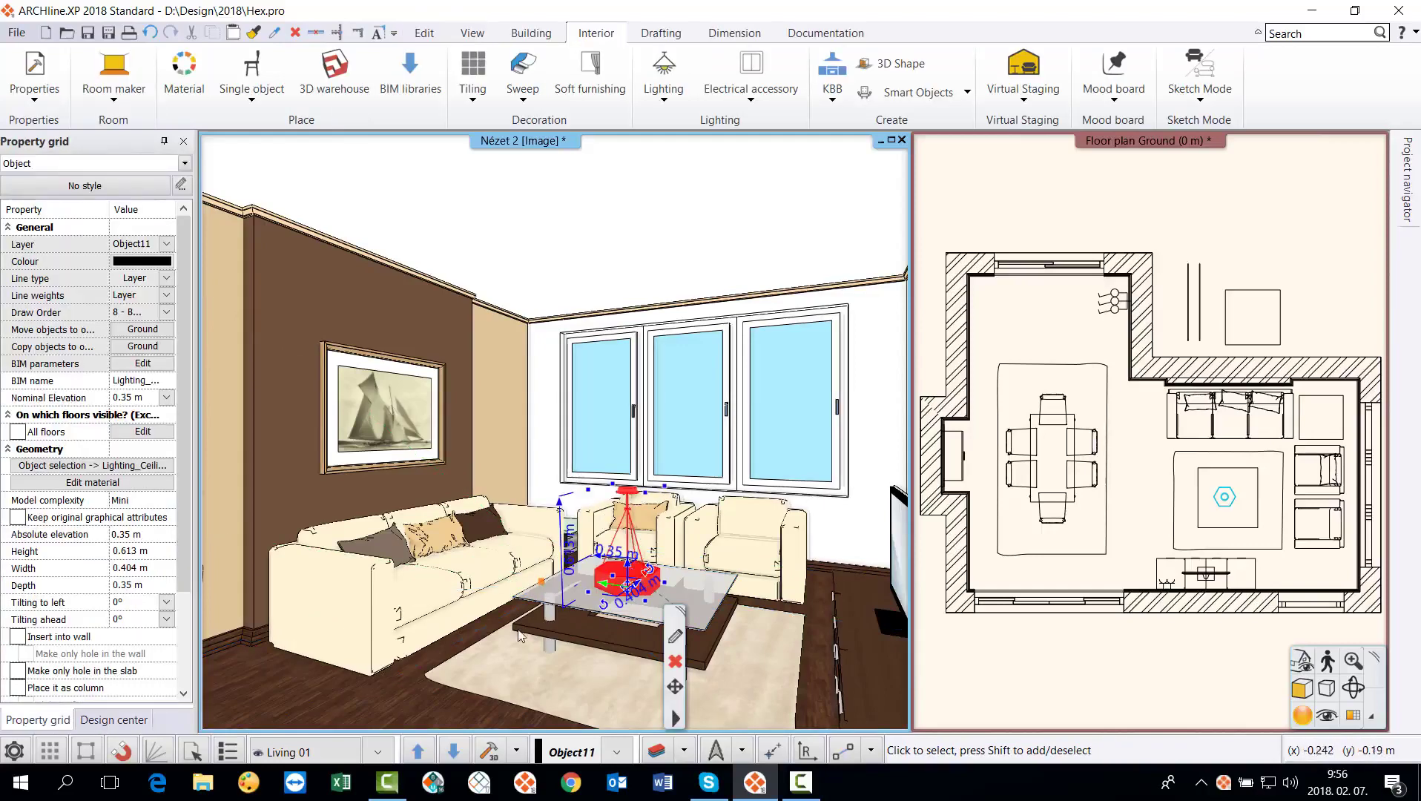
click(121, 751)
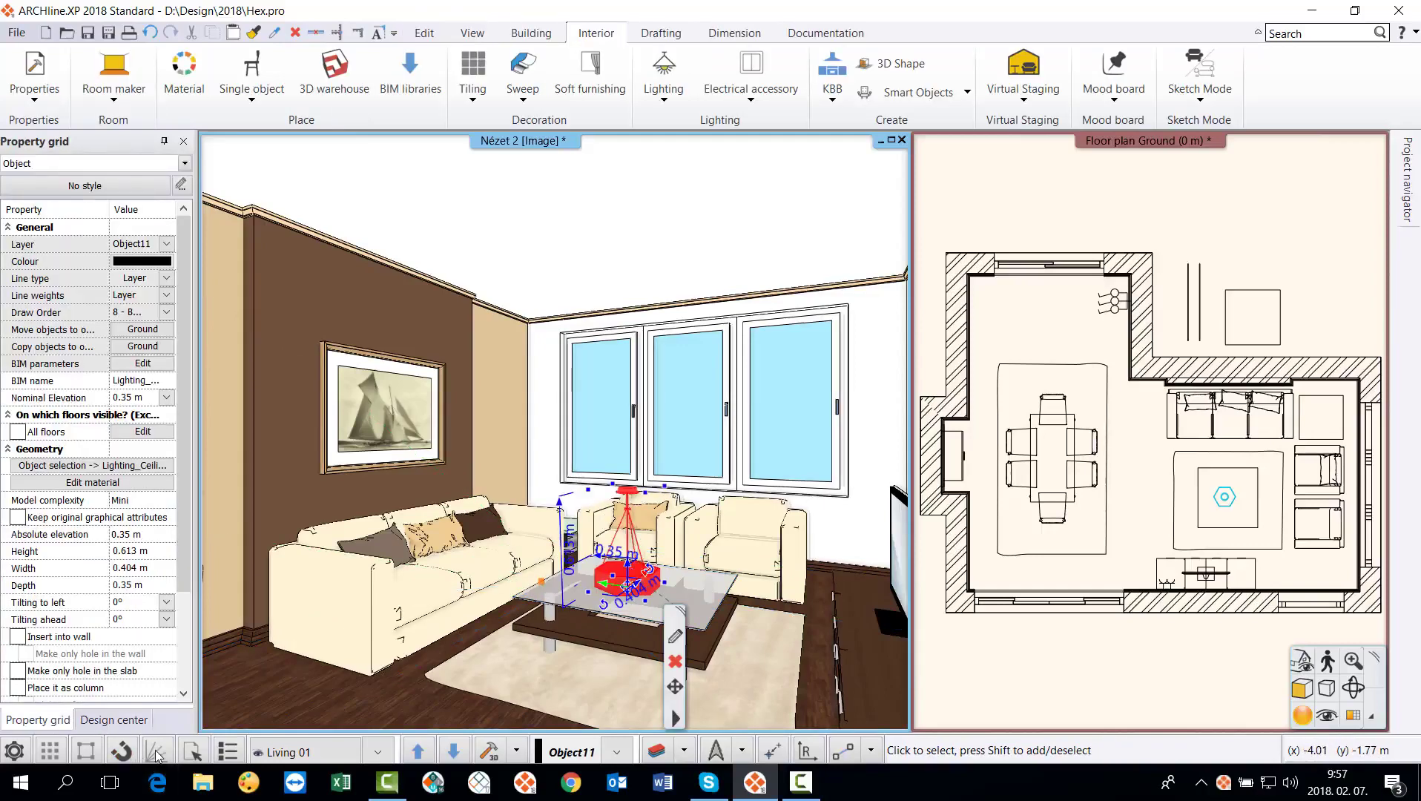
right_click(628, 562)
click(671, 571)
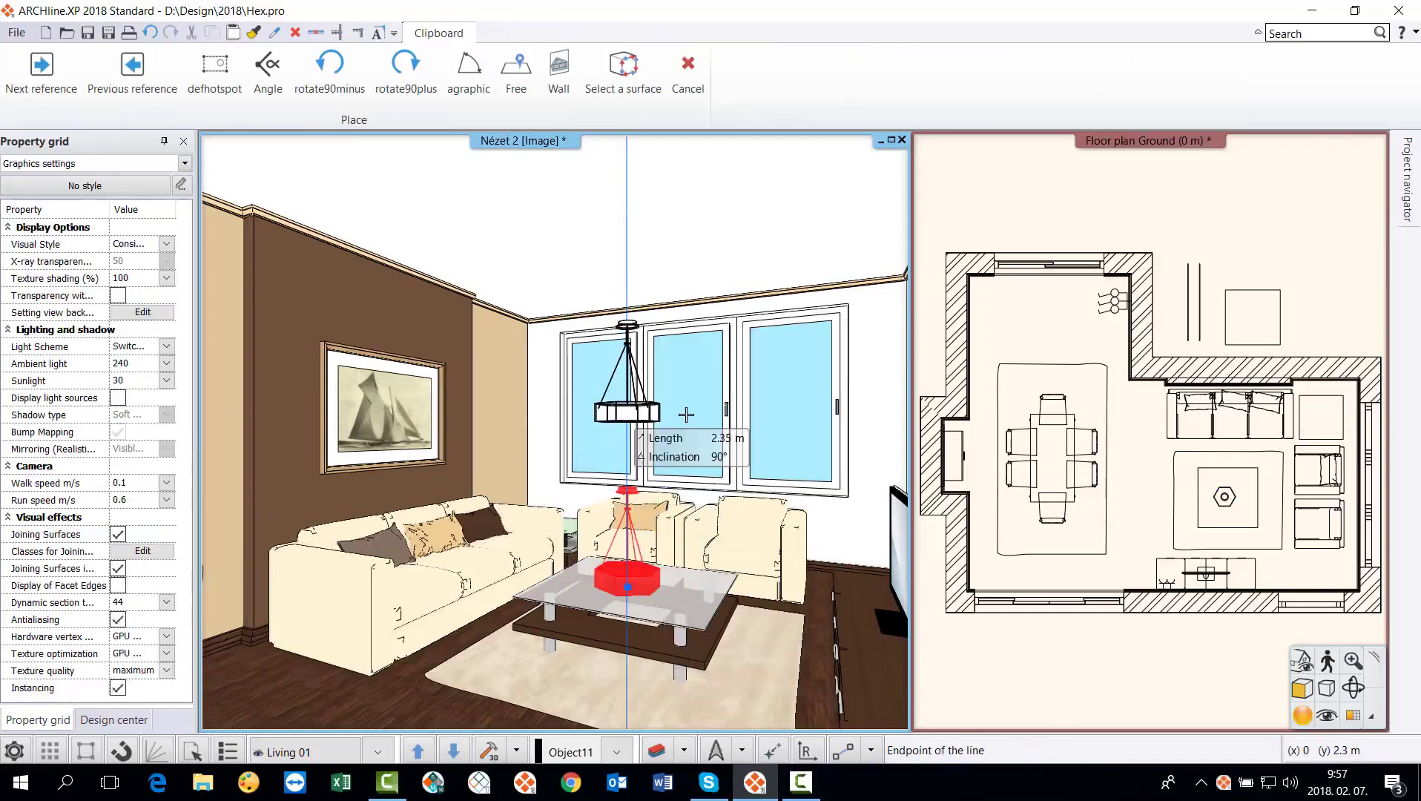
click(686, 297)
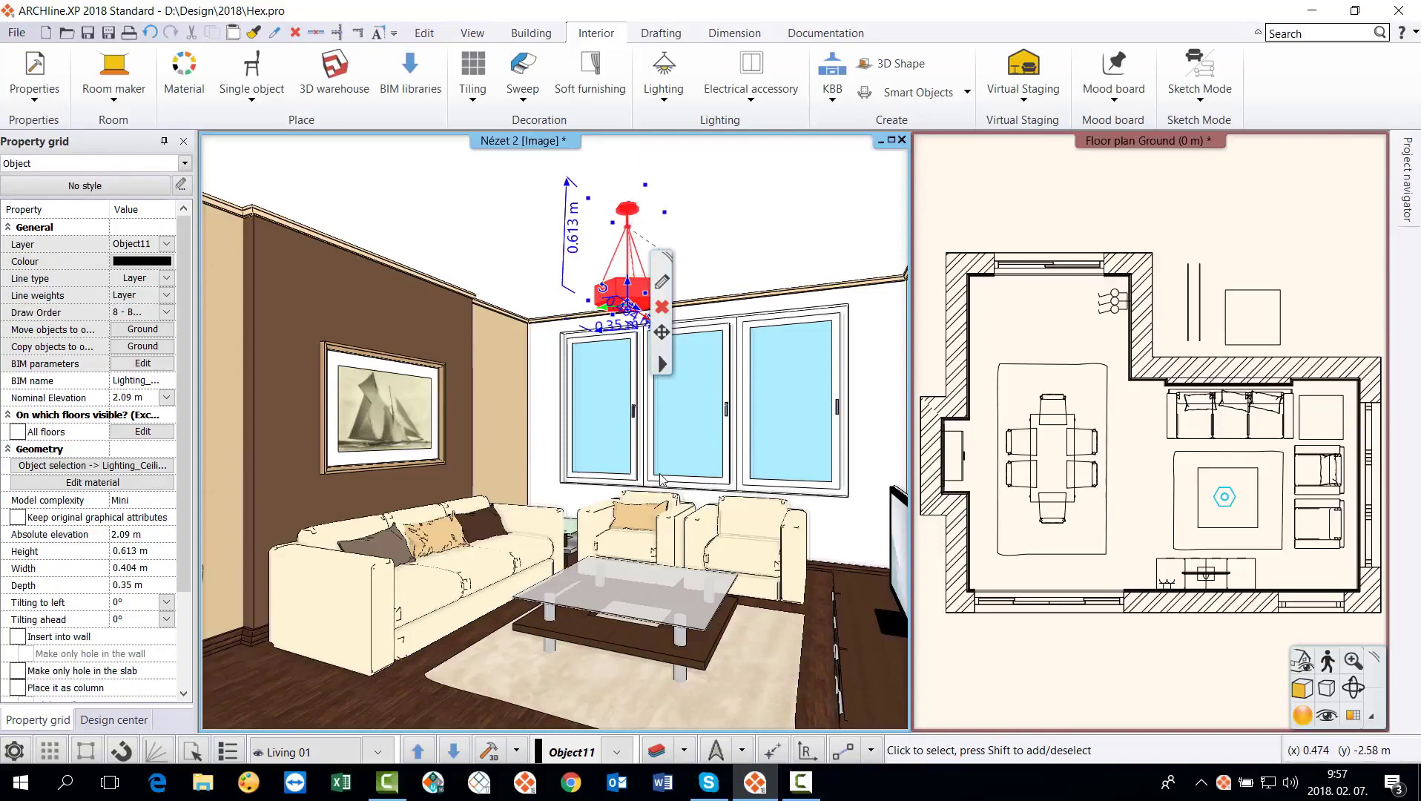
Open the lamp's Edit material settings and select its body material to modify.
click(660, 284)
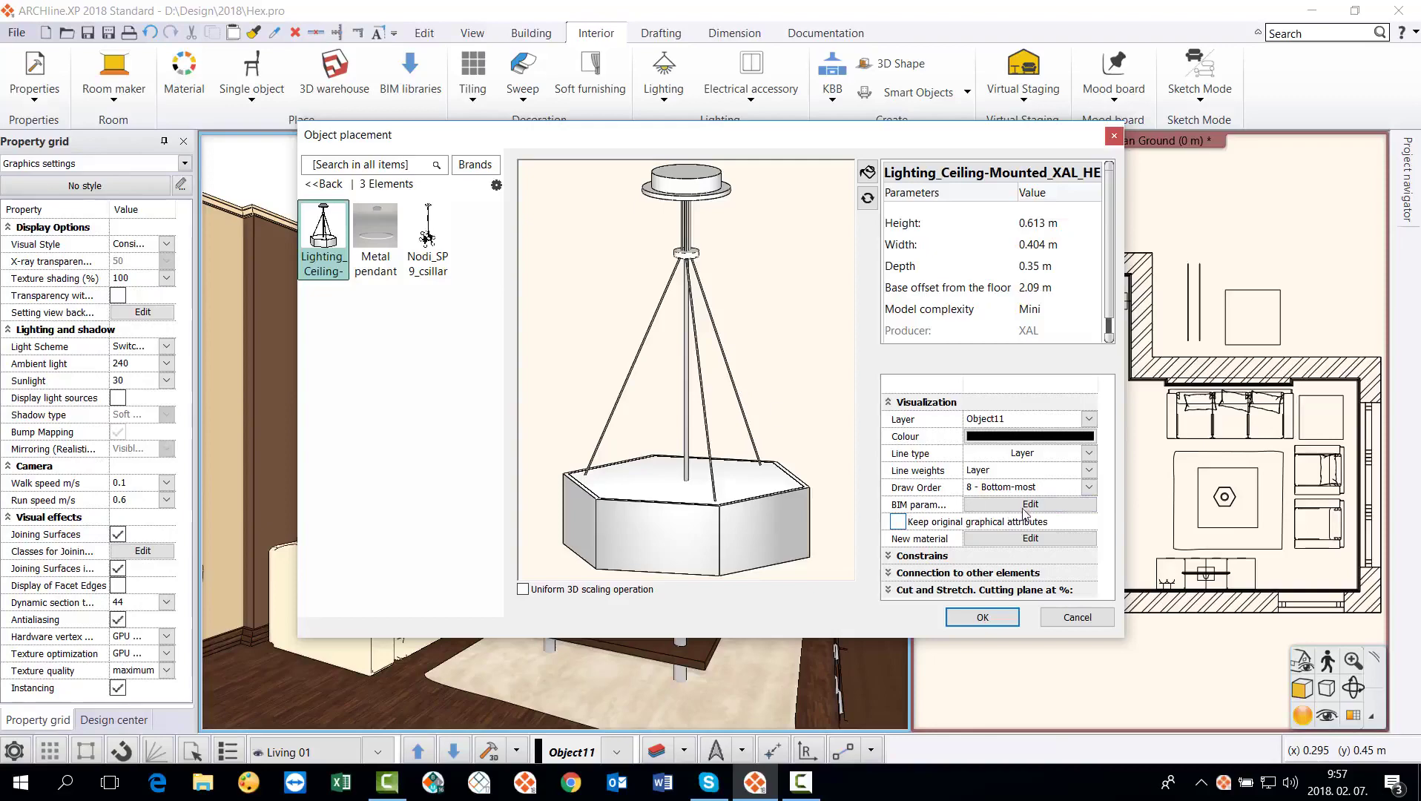
click(1076, 540)
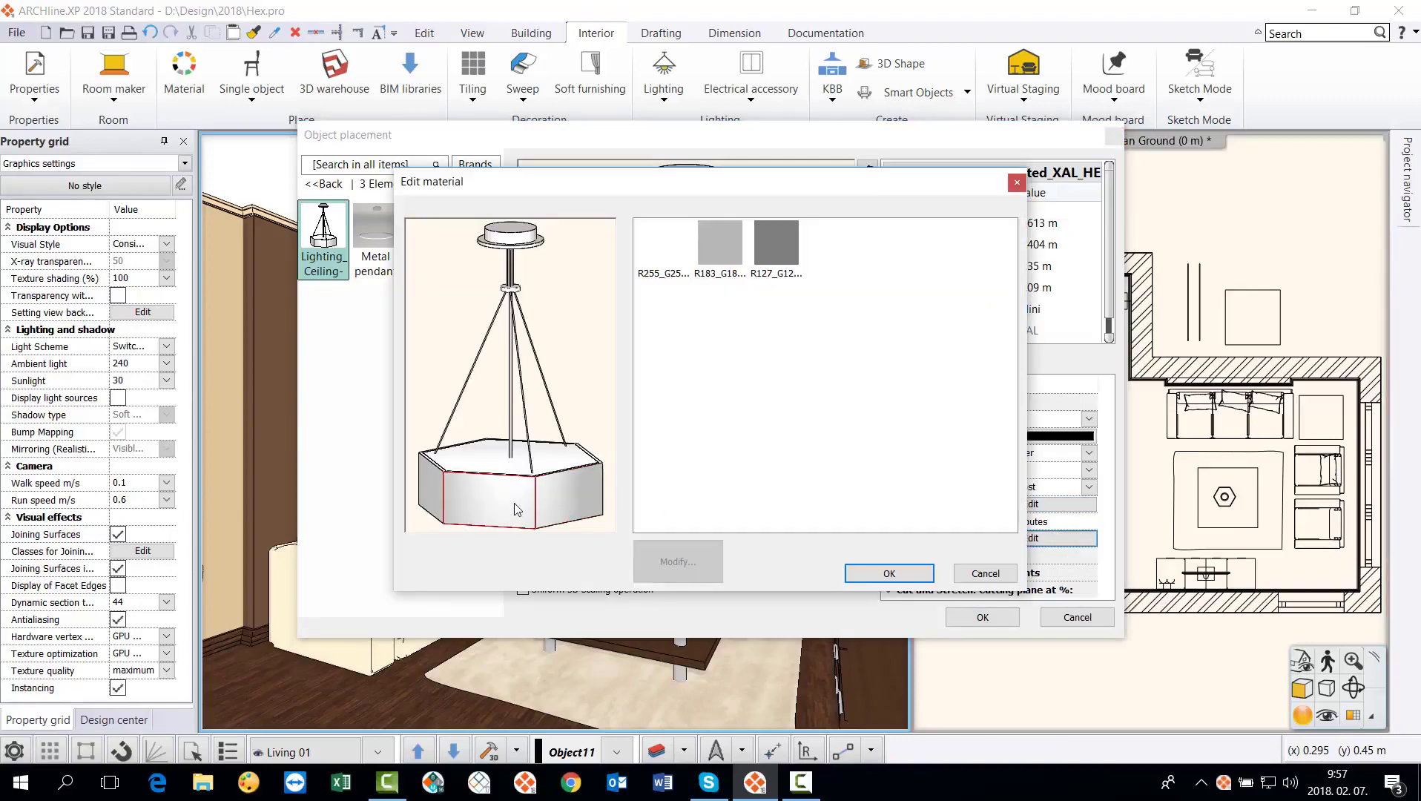
click(663, 244)
click(679, 564)
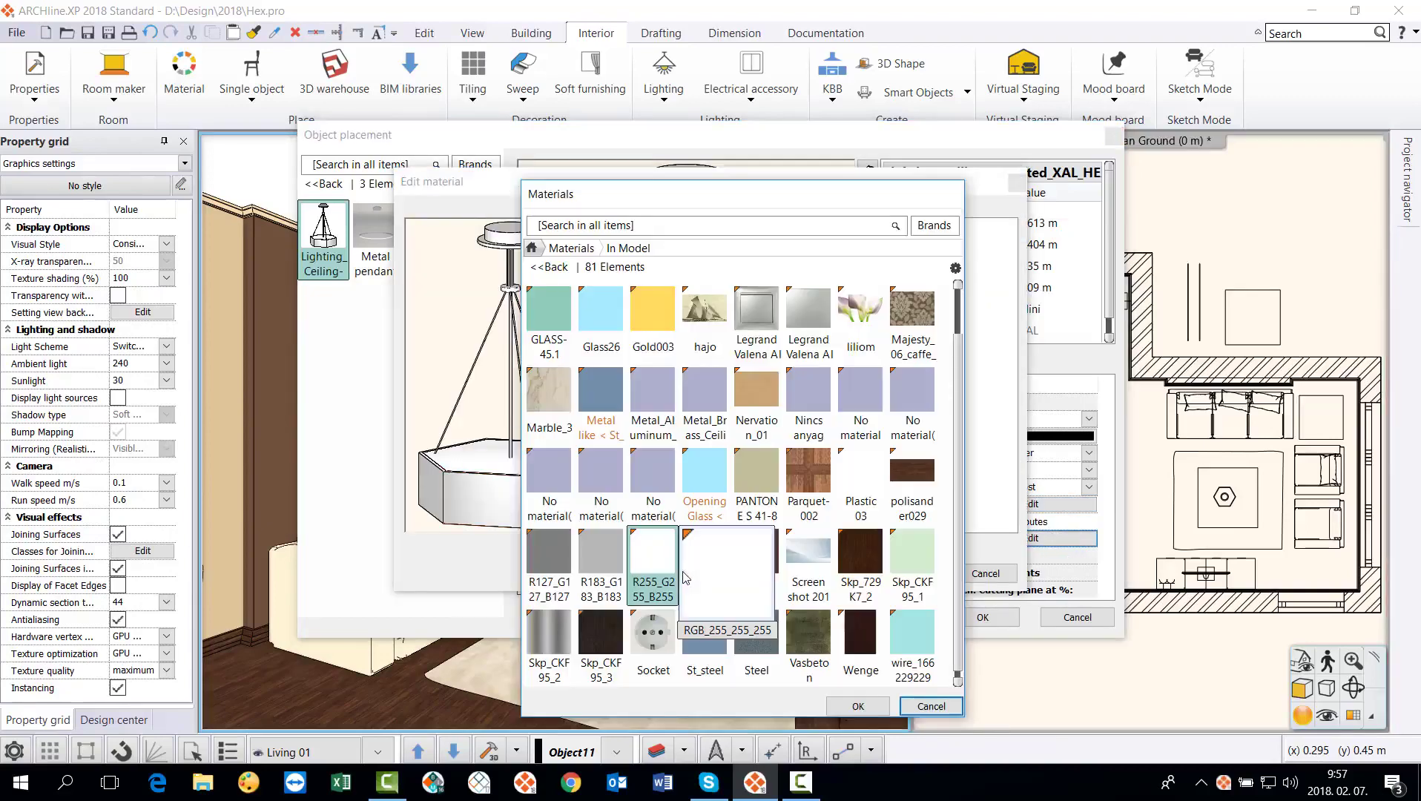
Assign Lense from Materials > GLASS, MIRROR > Glass and confirm the lamp's placement.
click(573, 247)
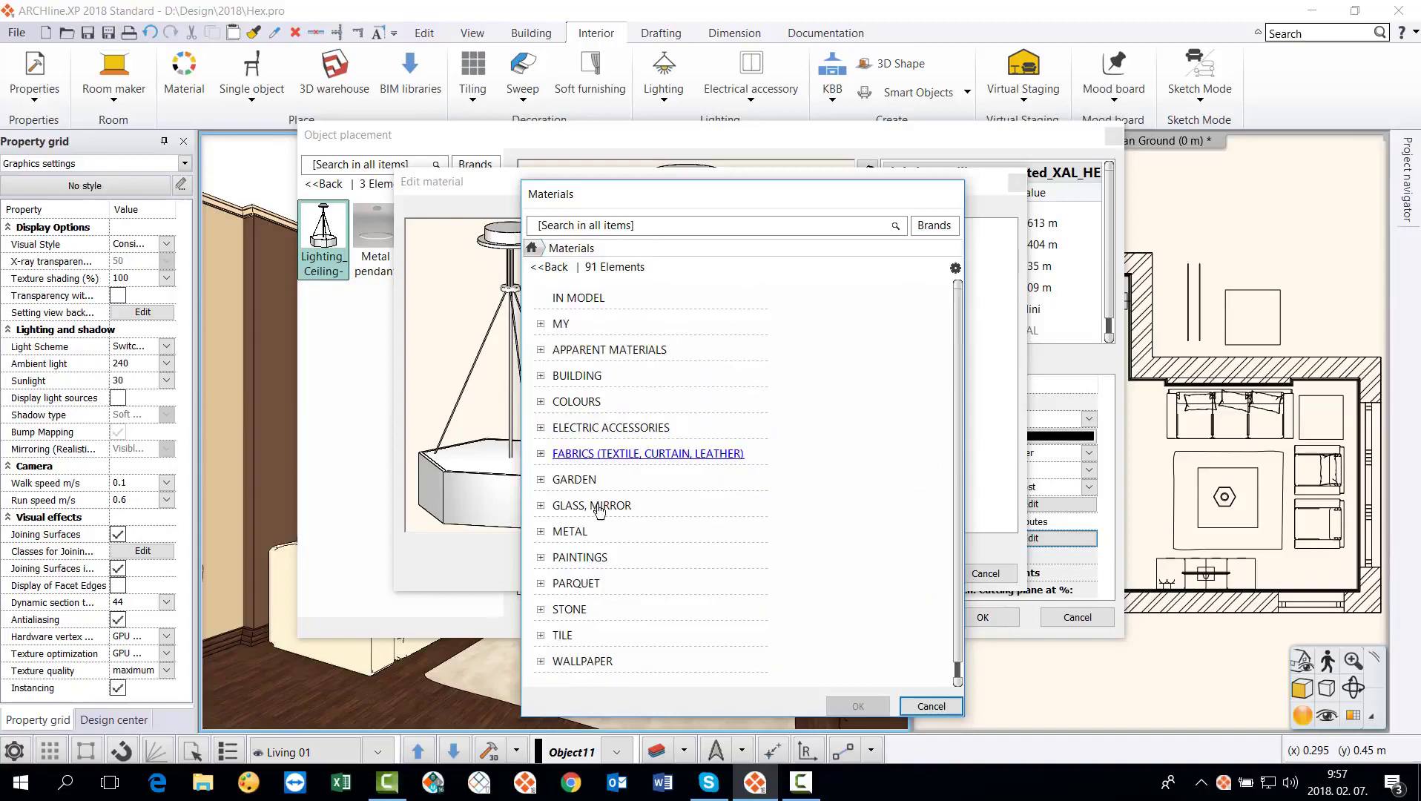
scroll(616, 505, down, 1)
click(593, 453)
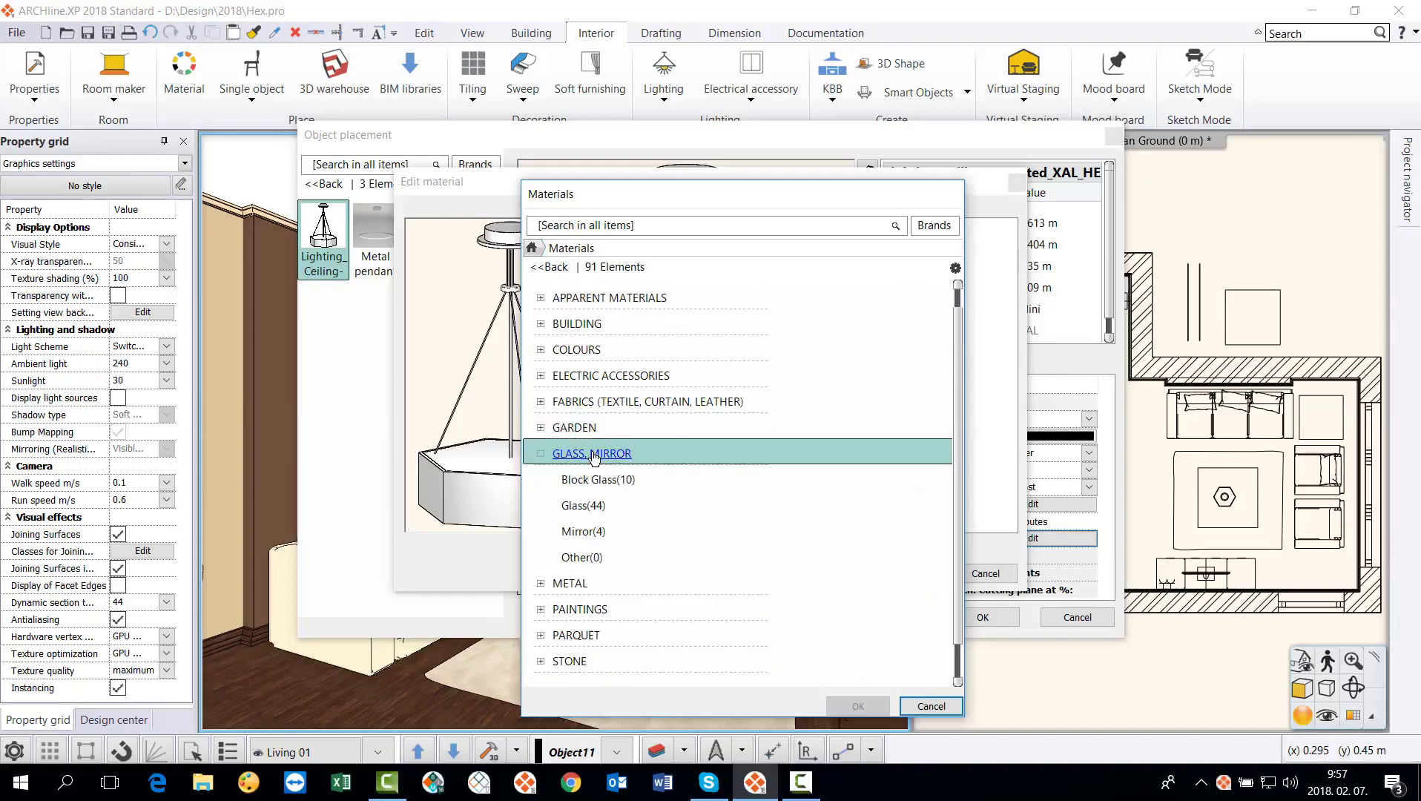
click(597, 504)
scroll(602, 487, down, 1)
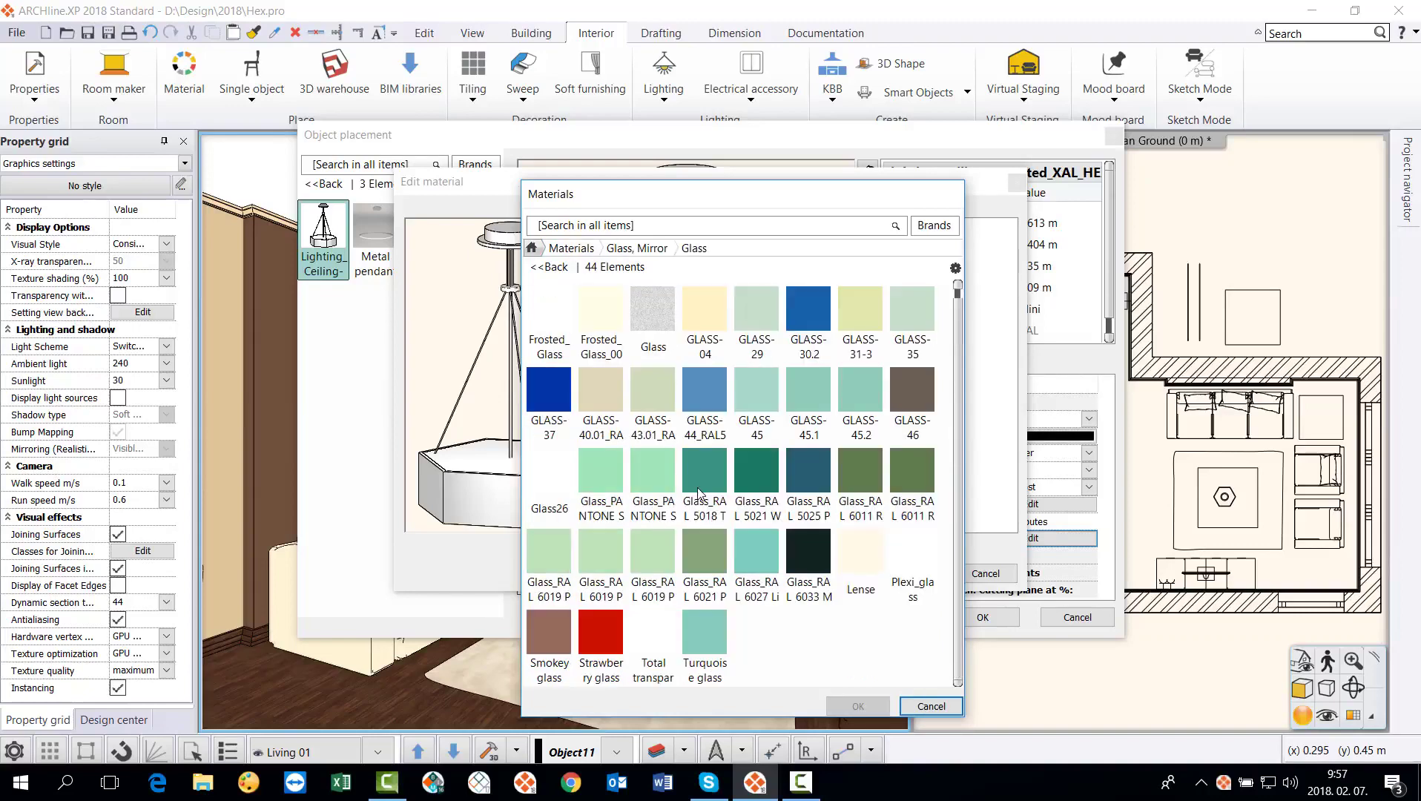
click(869, 561)
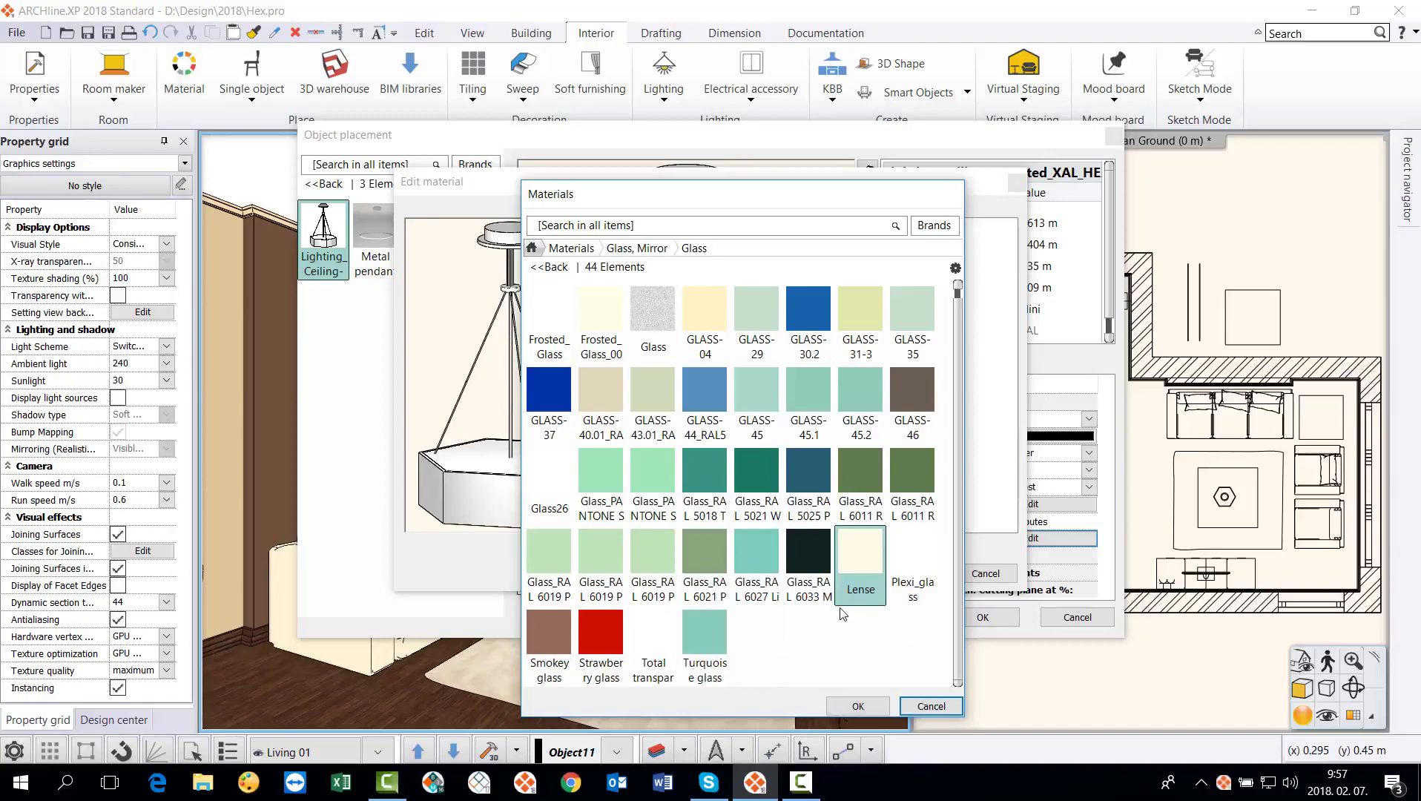
click(860, 706)
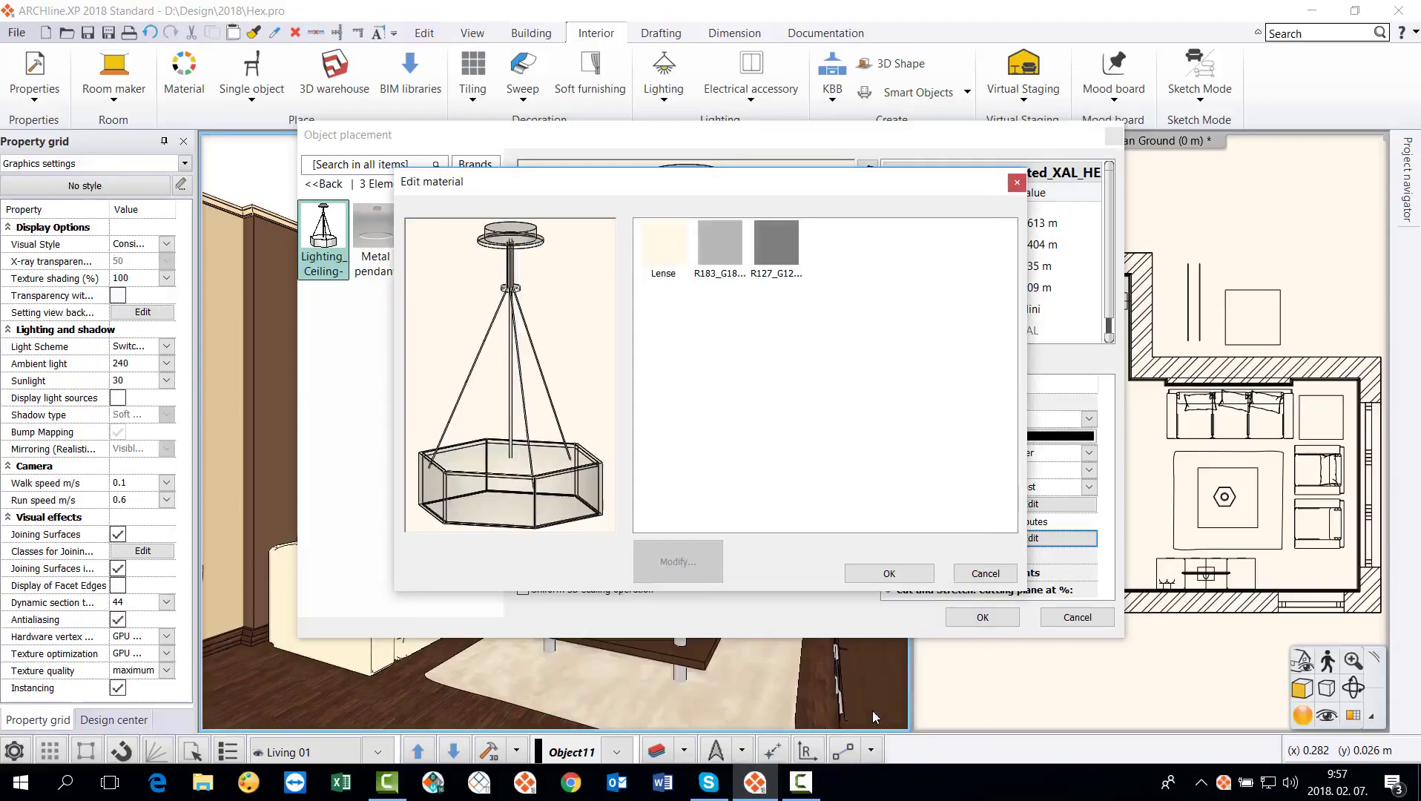
click(889, 574)
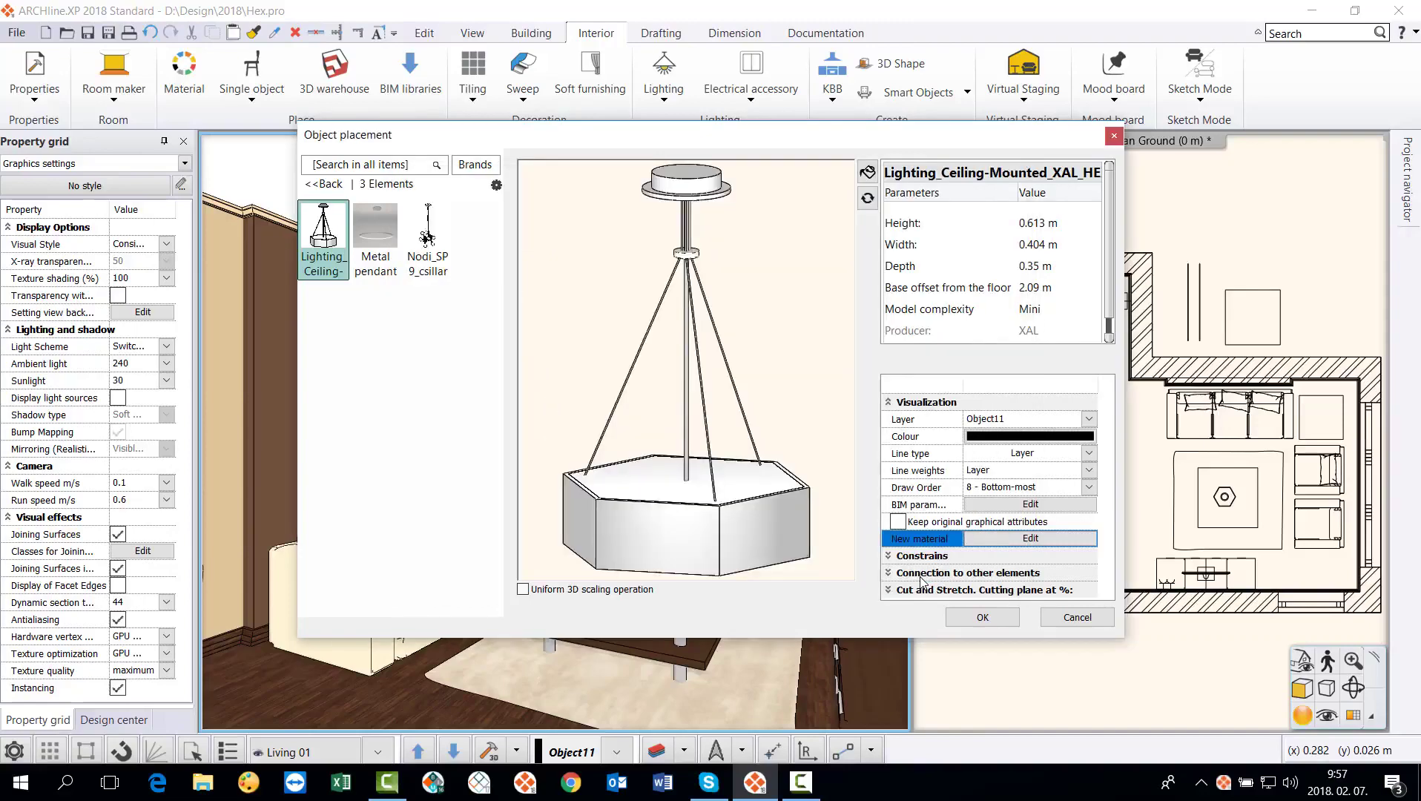
click(983, 618)
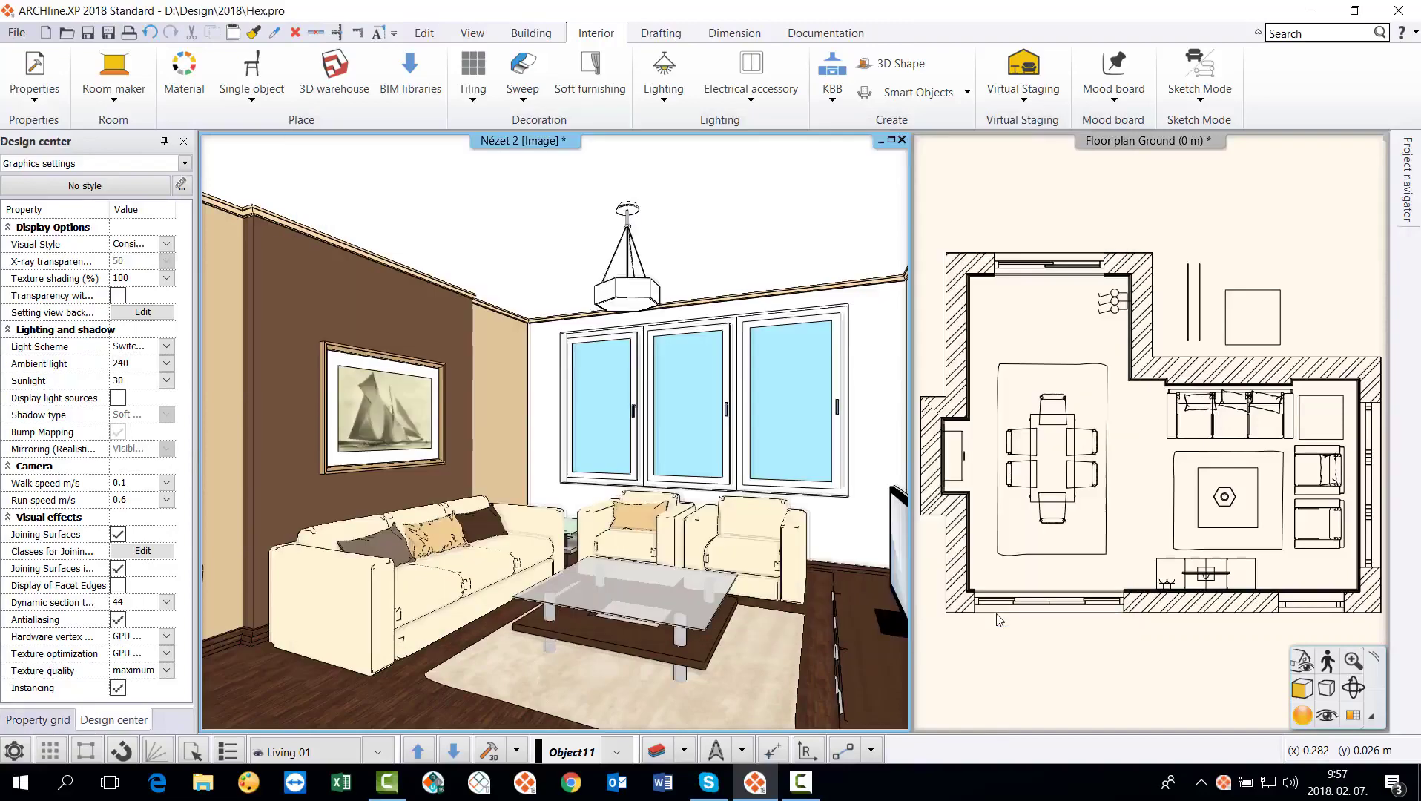
Add a Compact 24W global fluorescent light source to the pendant lamp.
right_click(626, 293)
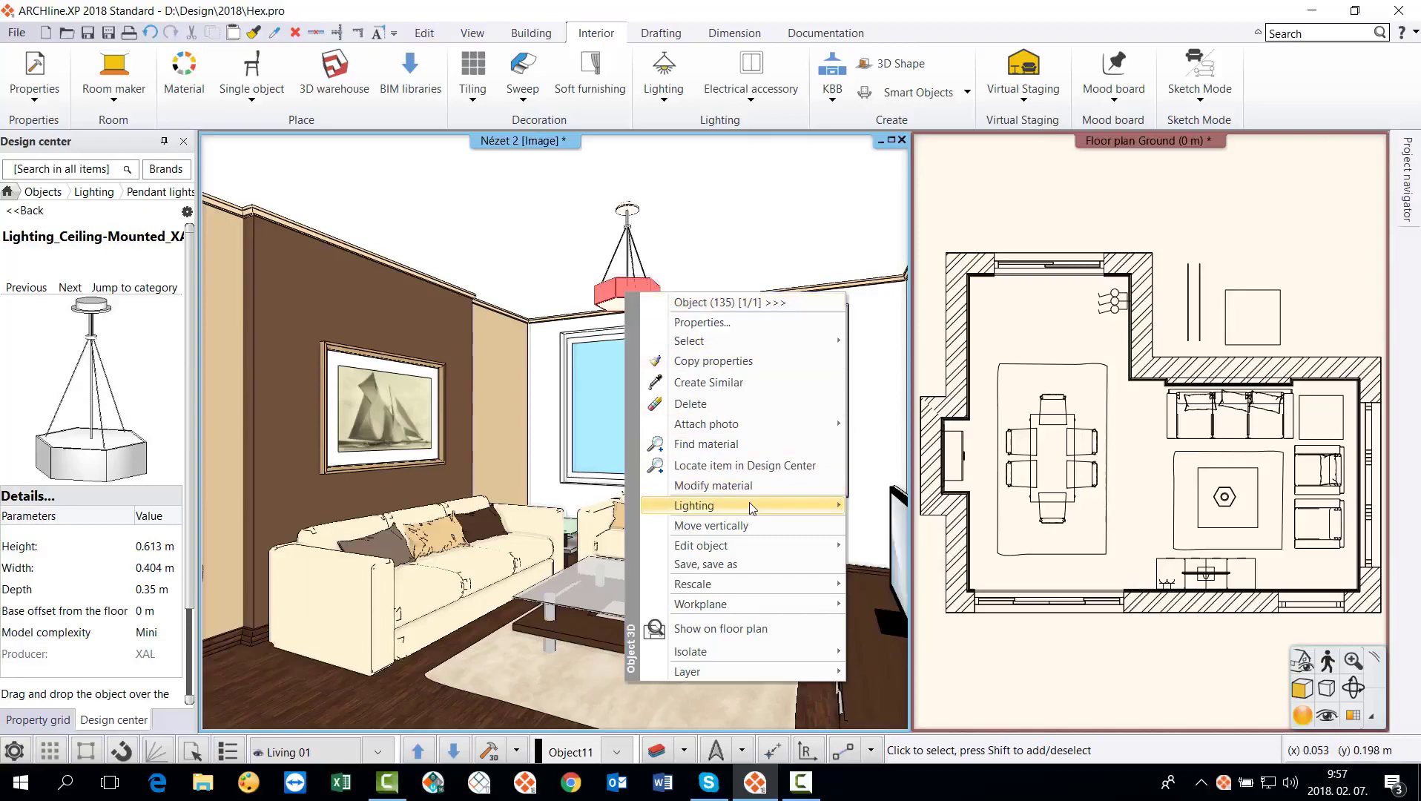
mouse_move(801, 507)
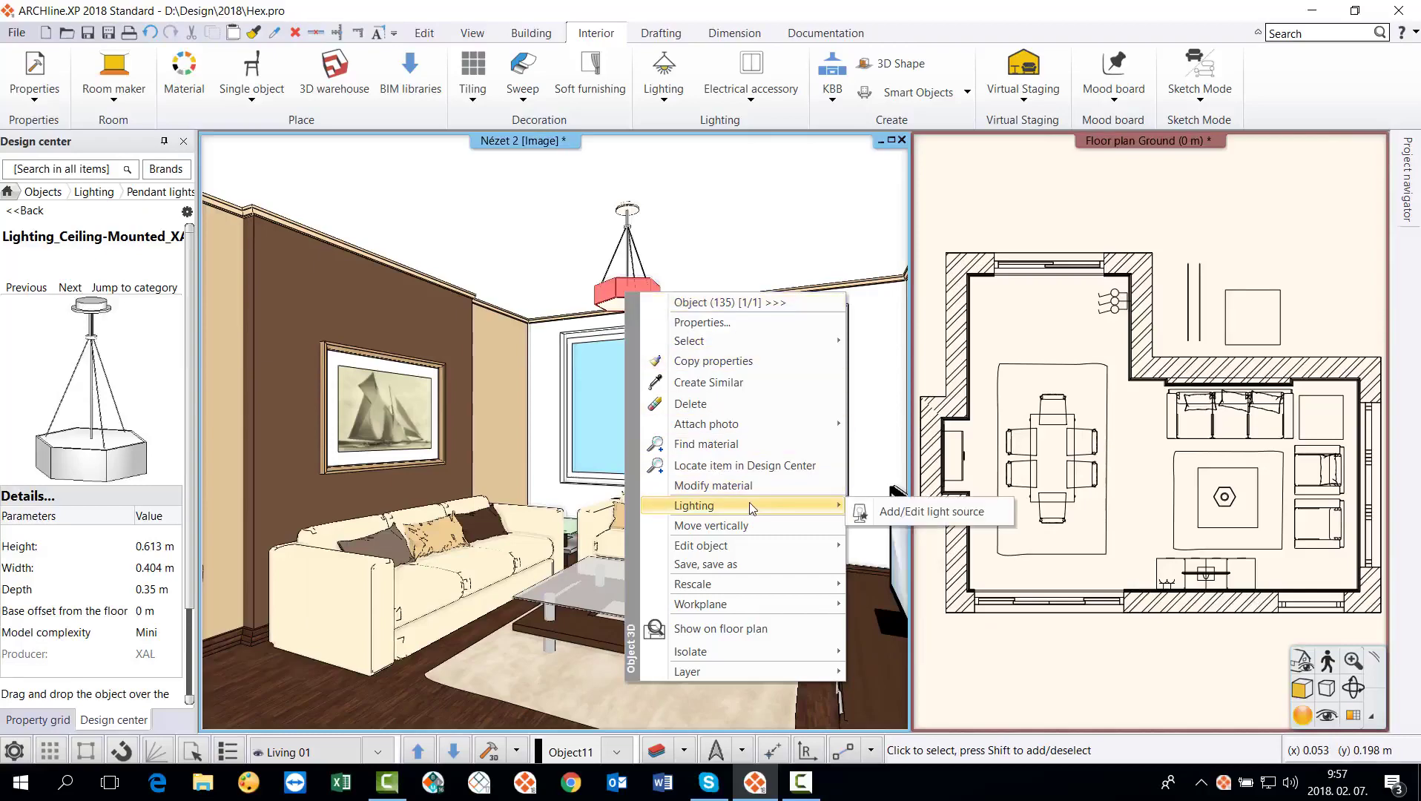
click(963, 514)
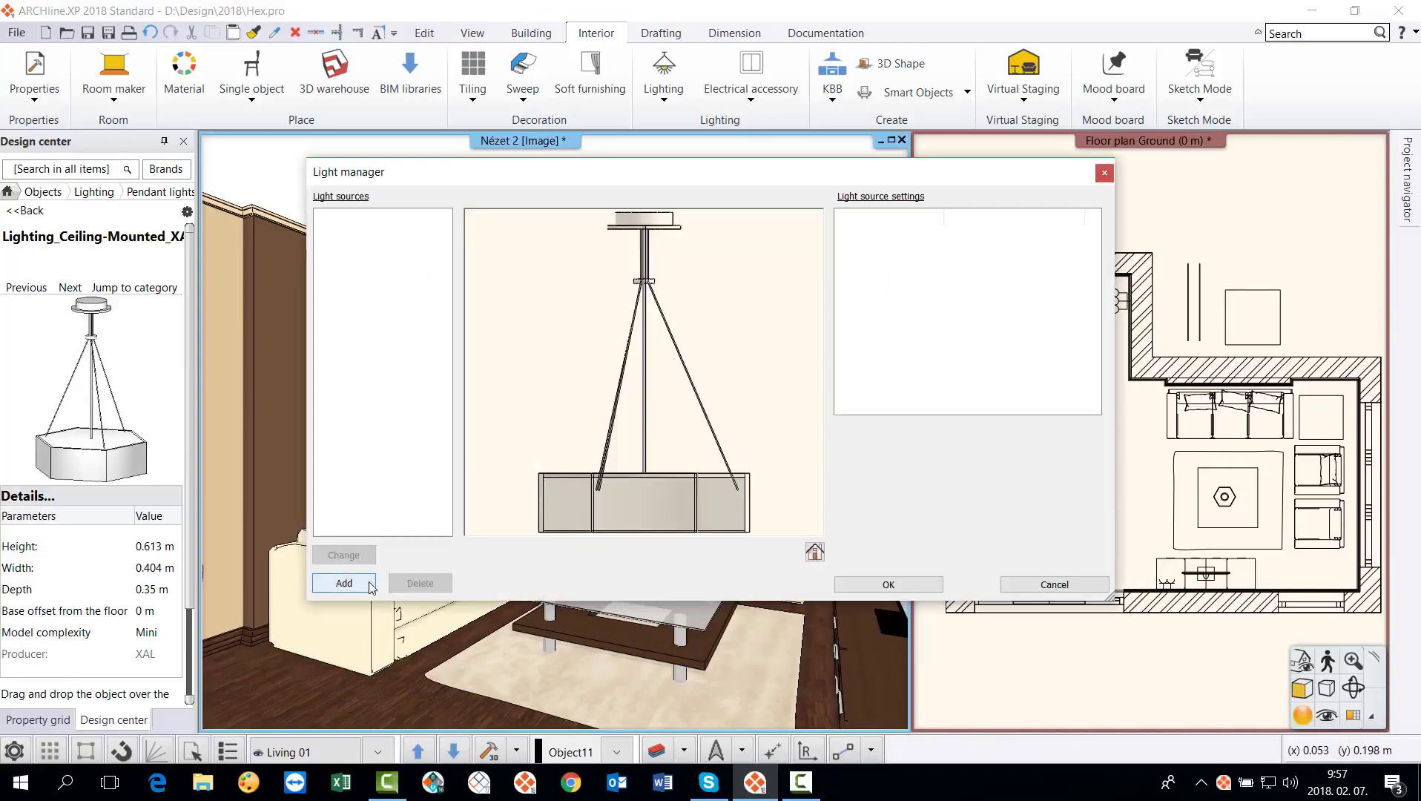
click(344, 583)
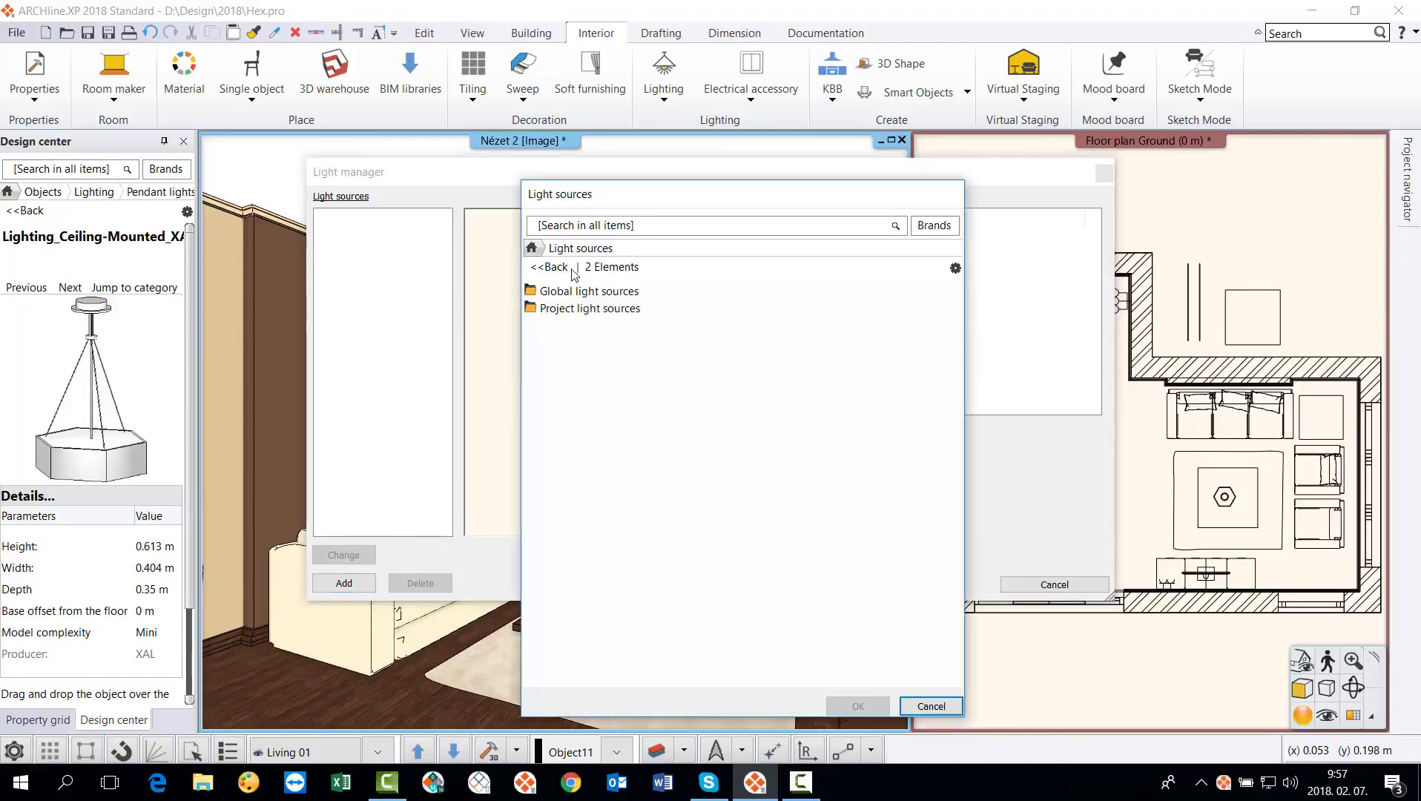
click(582, 292)
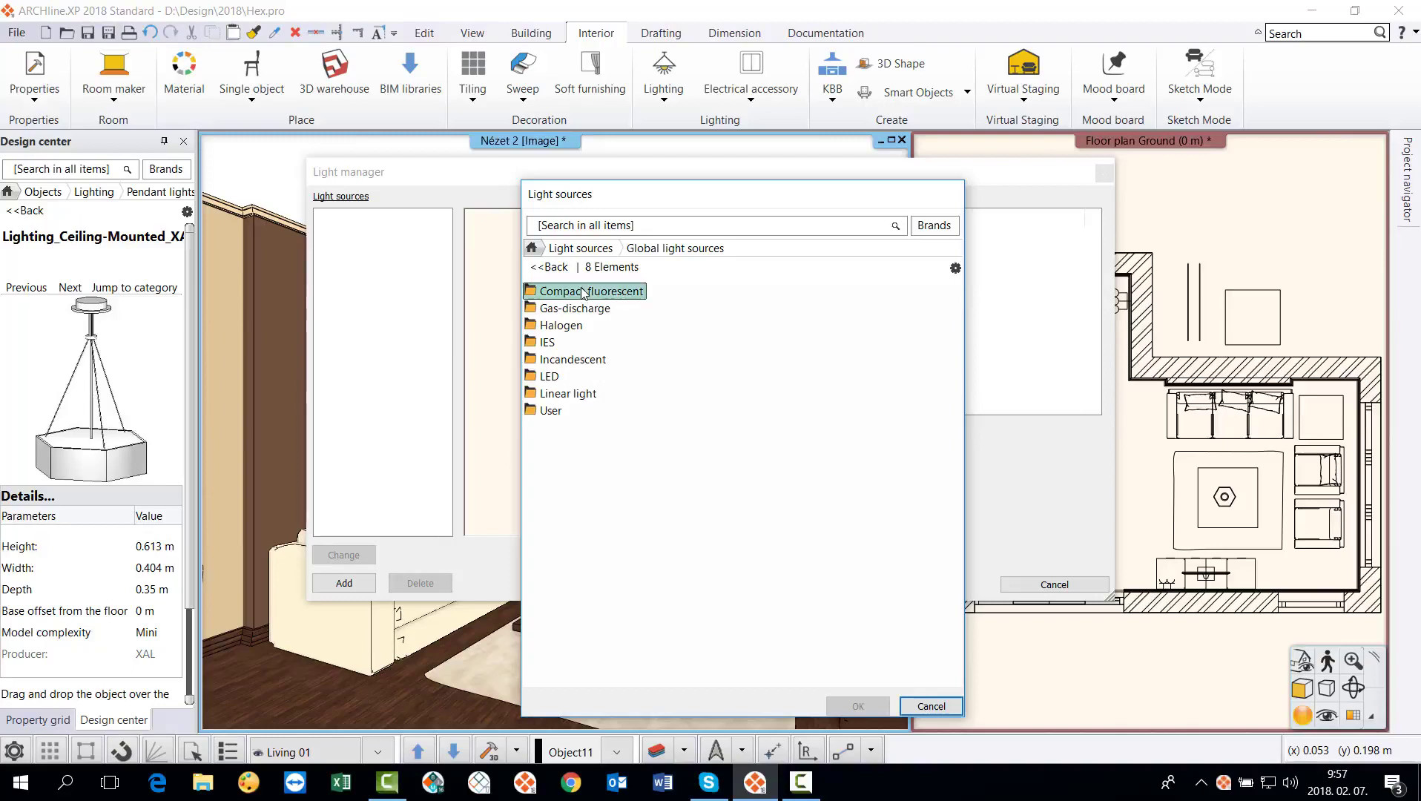
click(584, 292)
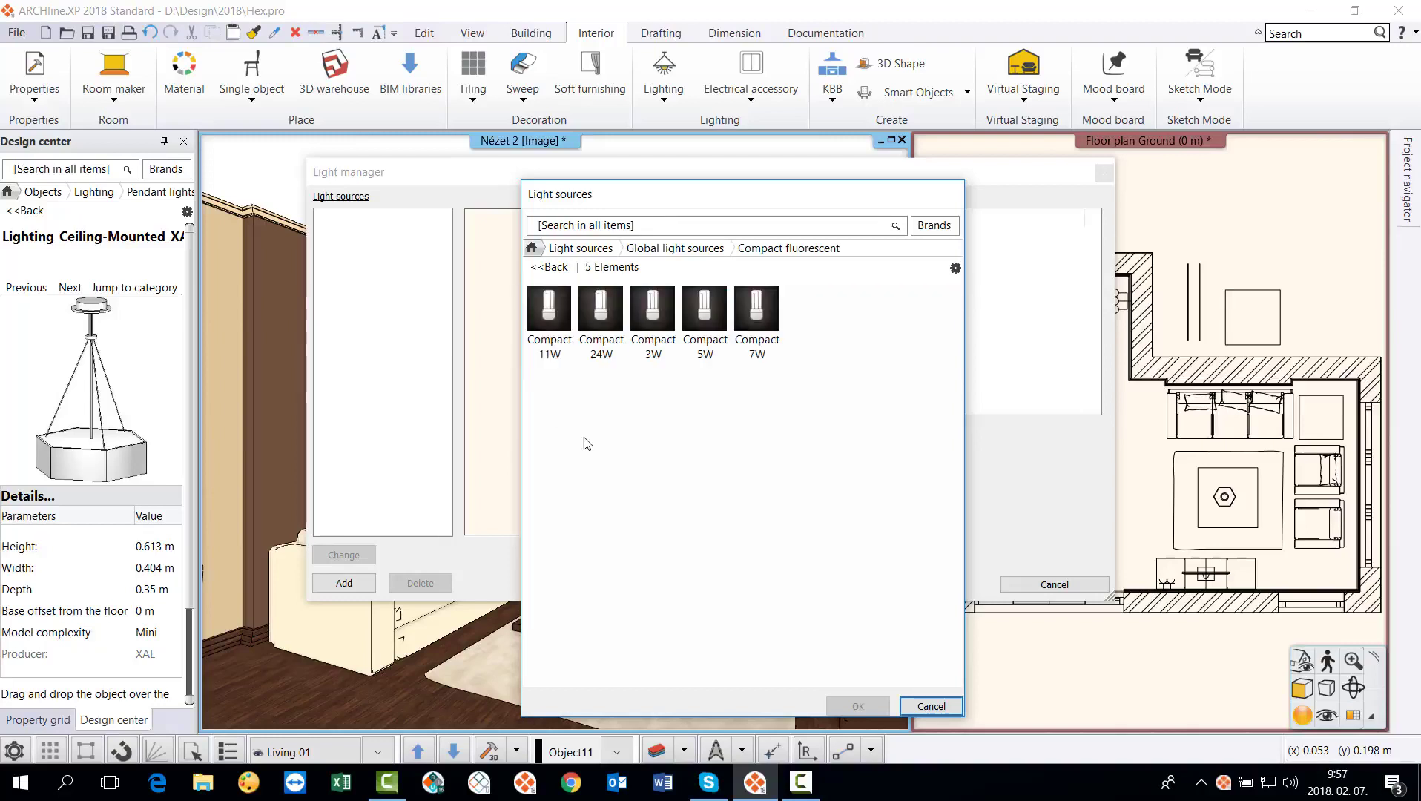
click(600, 340)
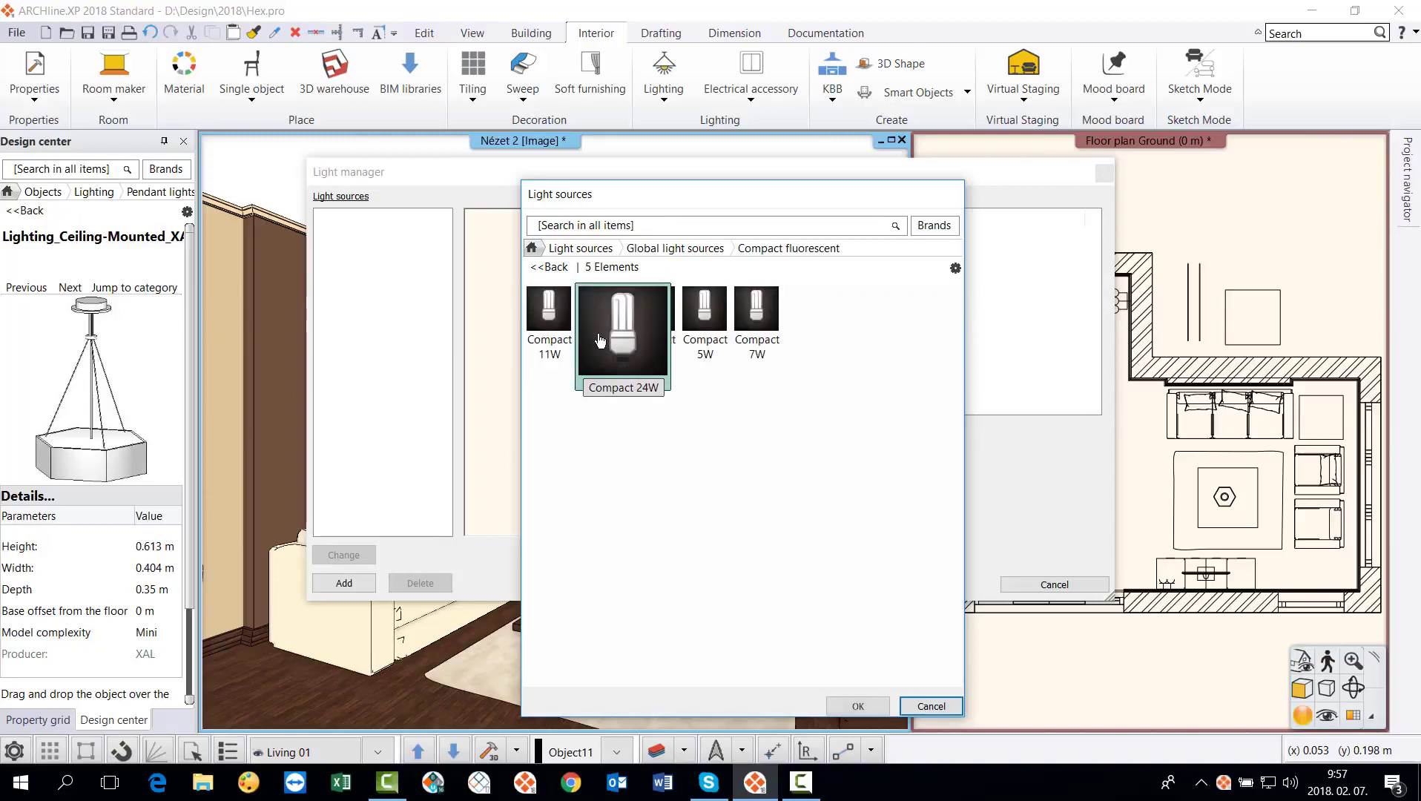
click(868, 705)
Place the bulb inside the lamp body, raised to Z 0.056 m, and apply.
click(873, 676)
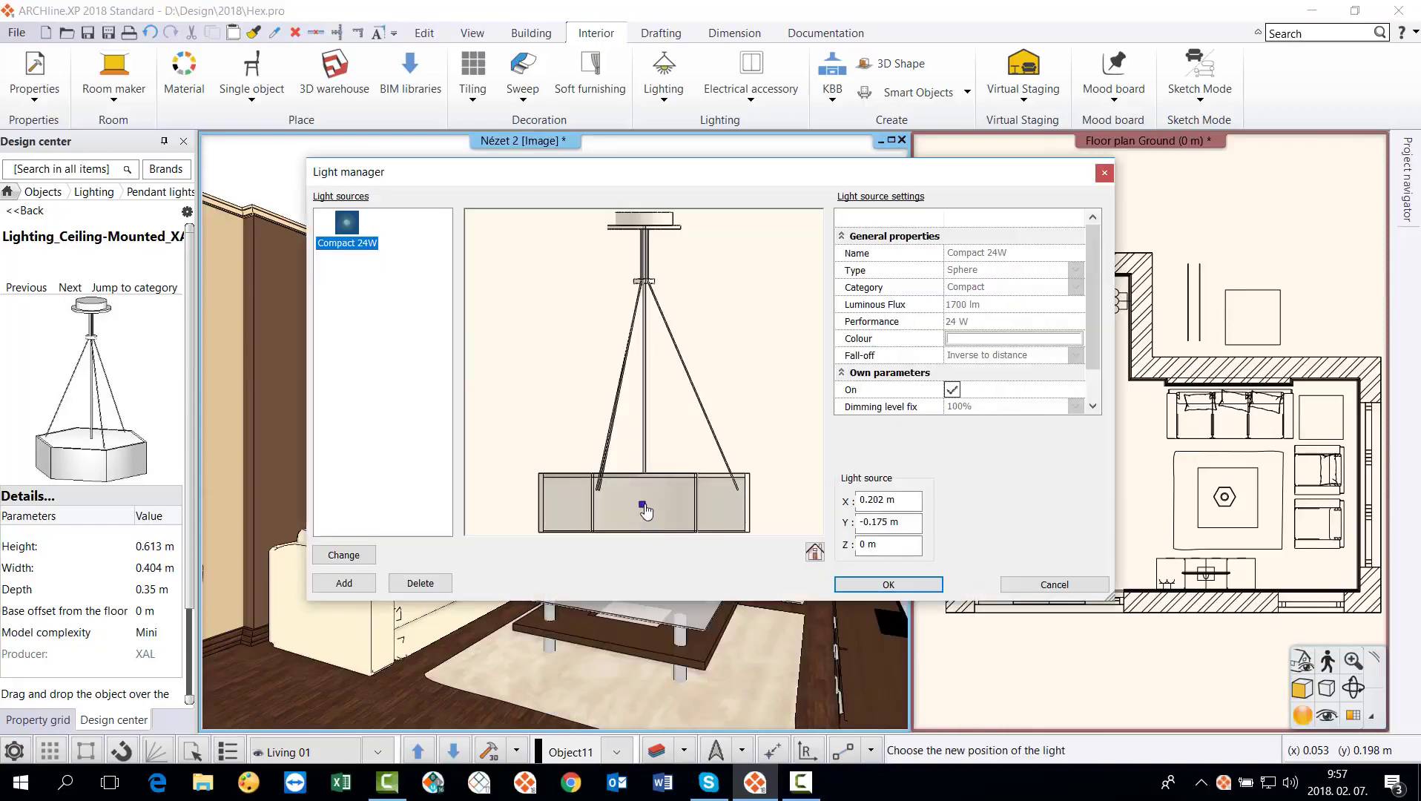
click(645, 510)
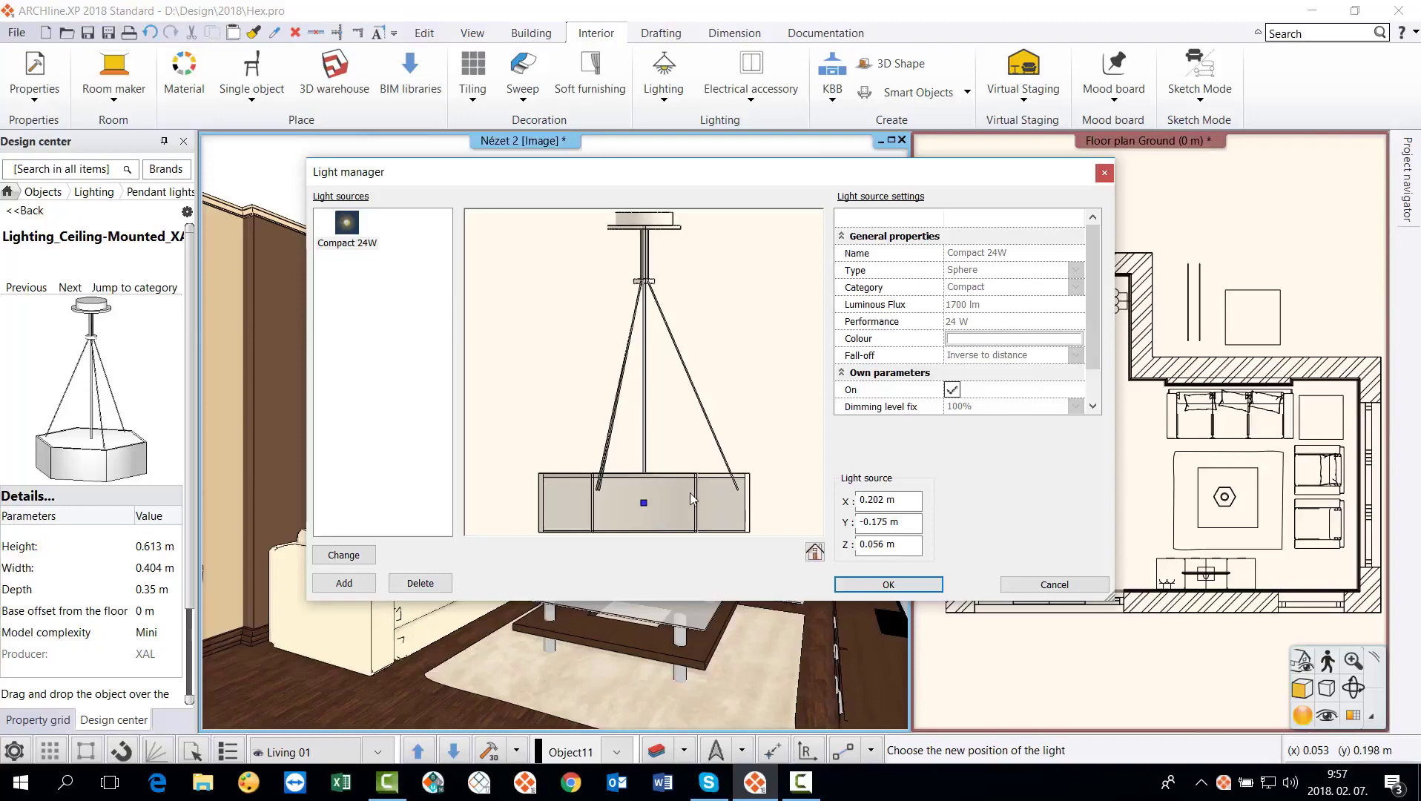
click(924, 586)
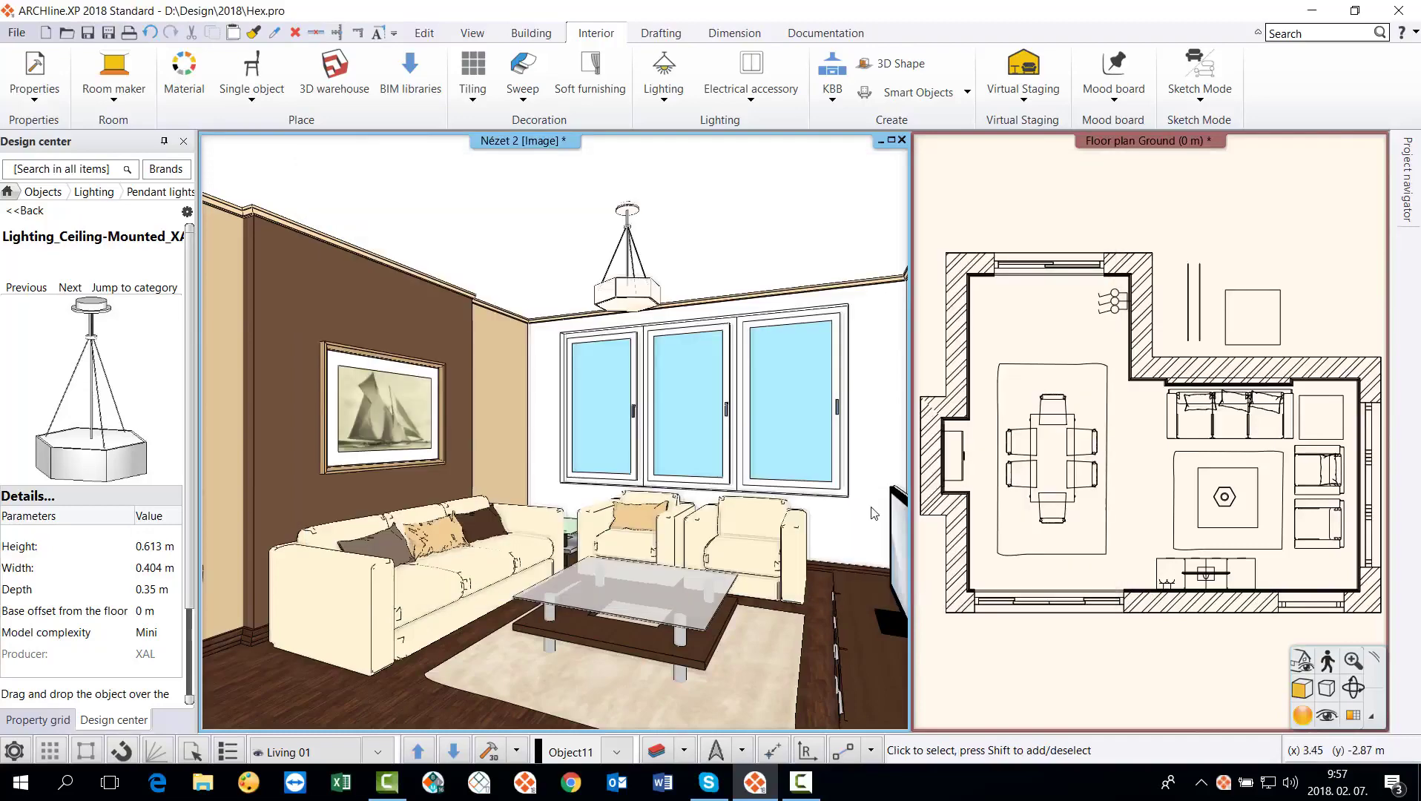
Save the lit HEX-O lamp over its original library object, keeping the original 2D view.
right_click(627, 291)
mouse_move(738, 500)
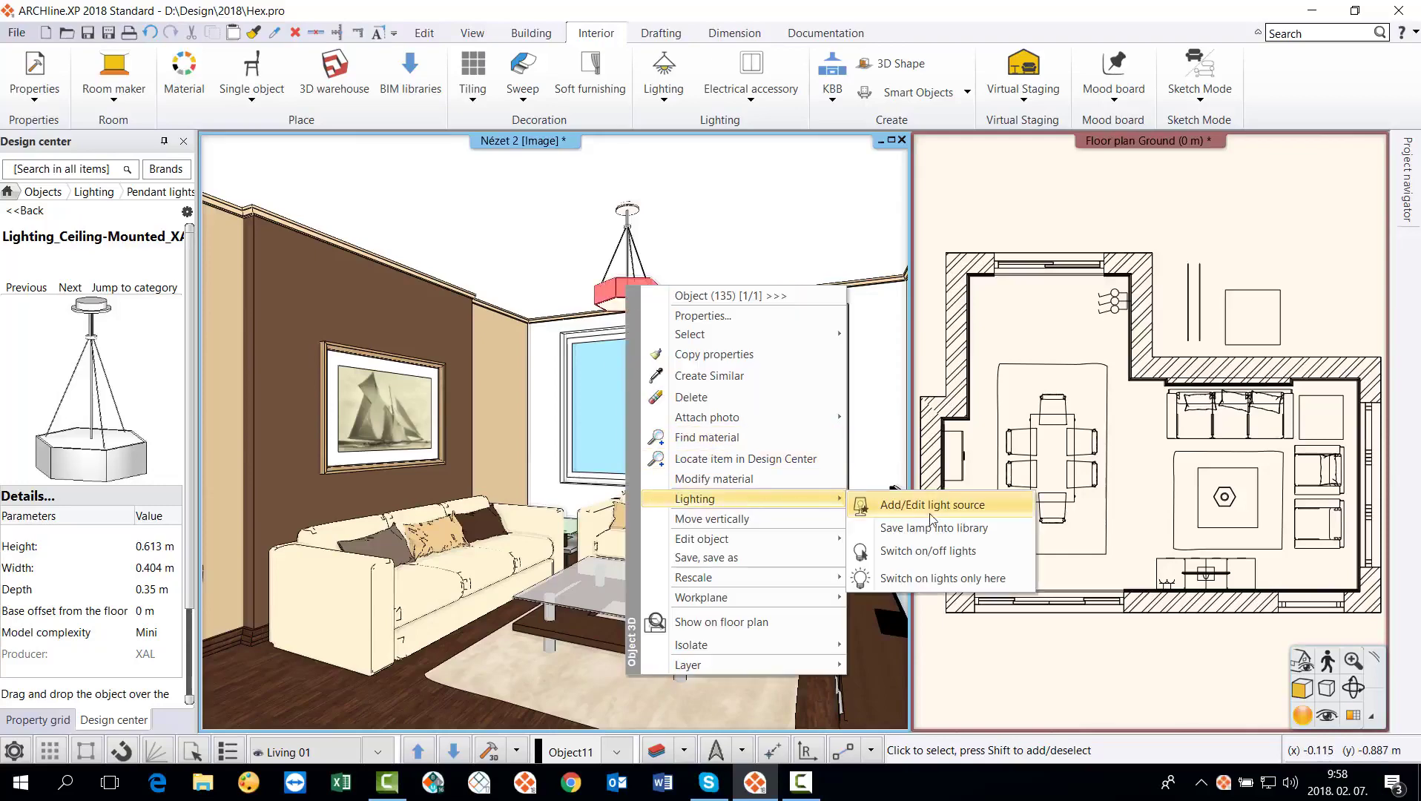
click(978, 531)
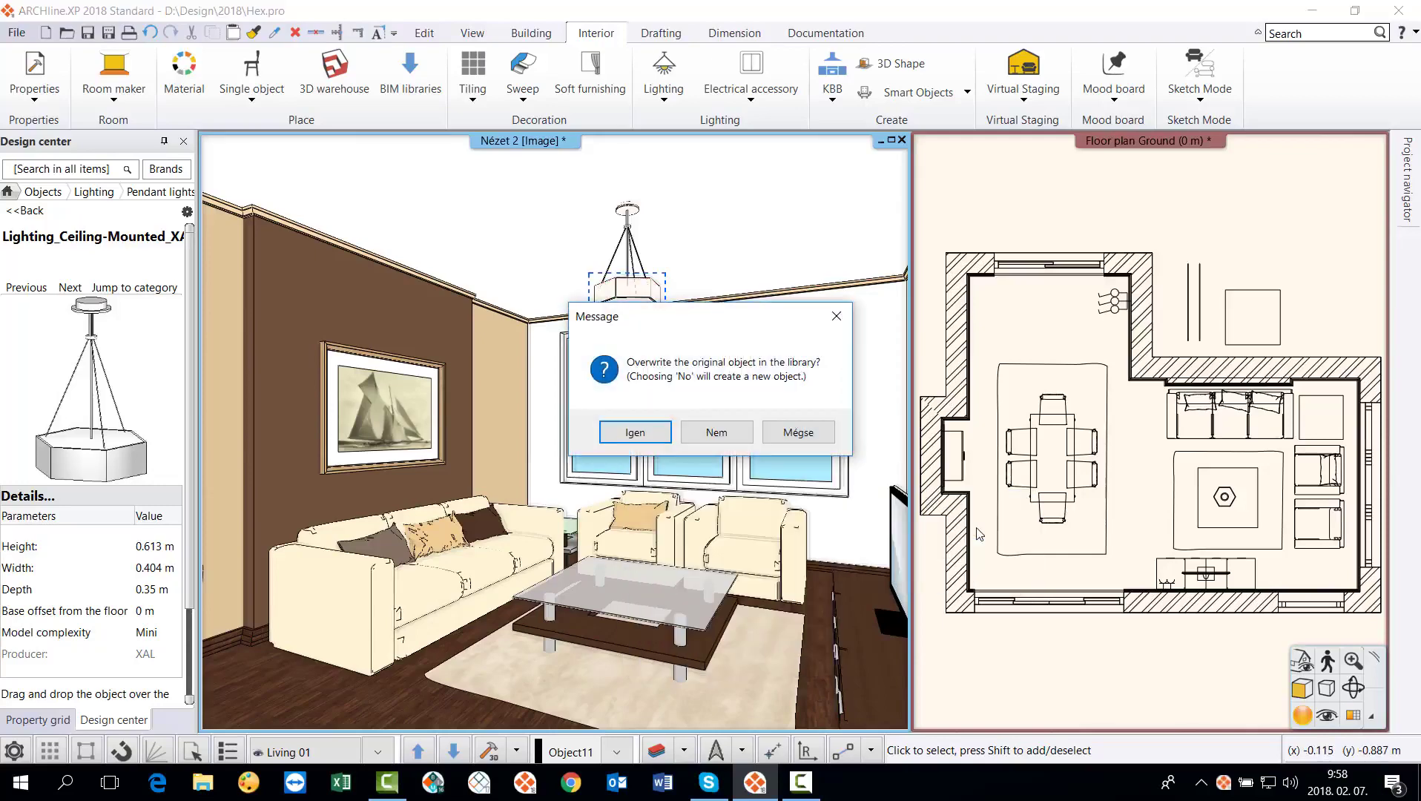
click(642, 432)
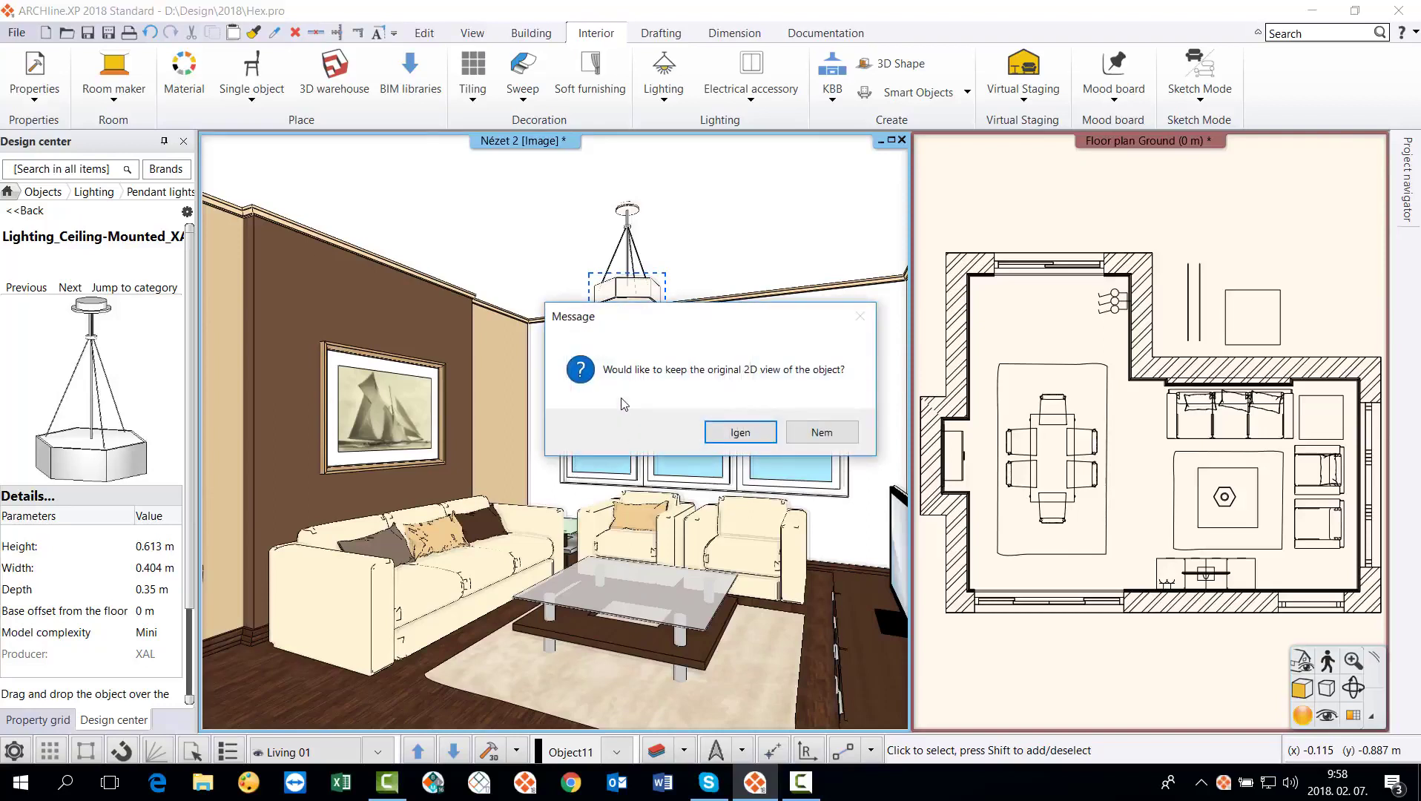
click(740, 434)
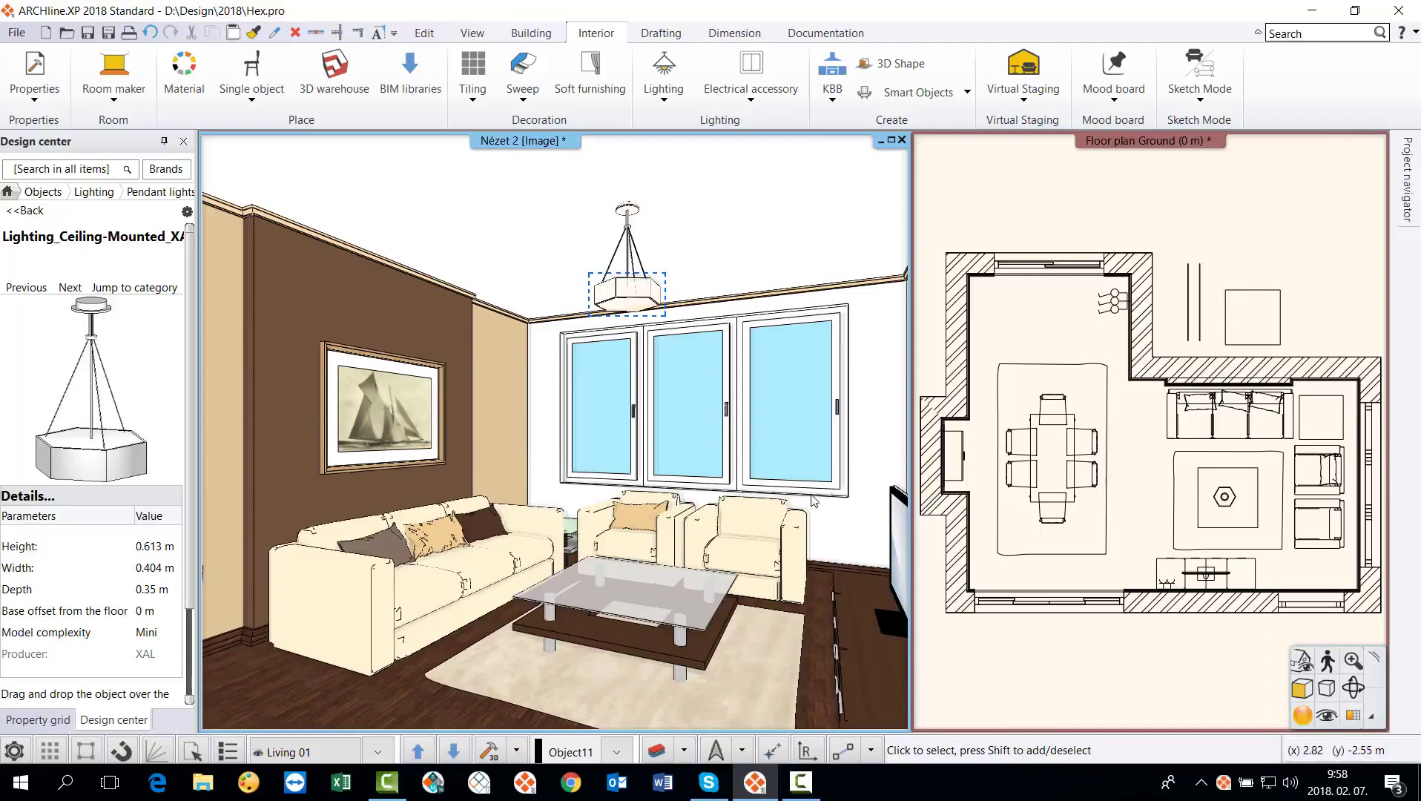
Open the standalone Photorealistic Rendering settings for the living-room view.
click(1304, 716)
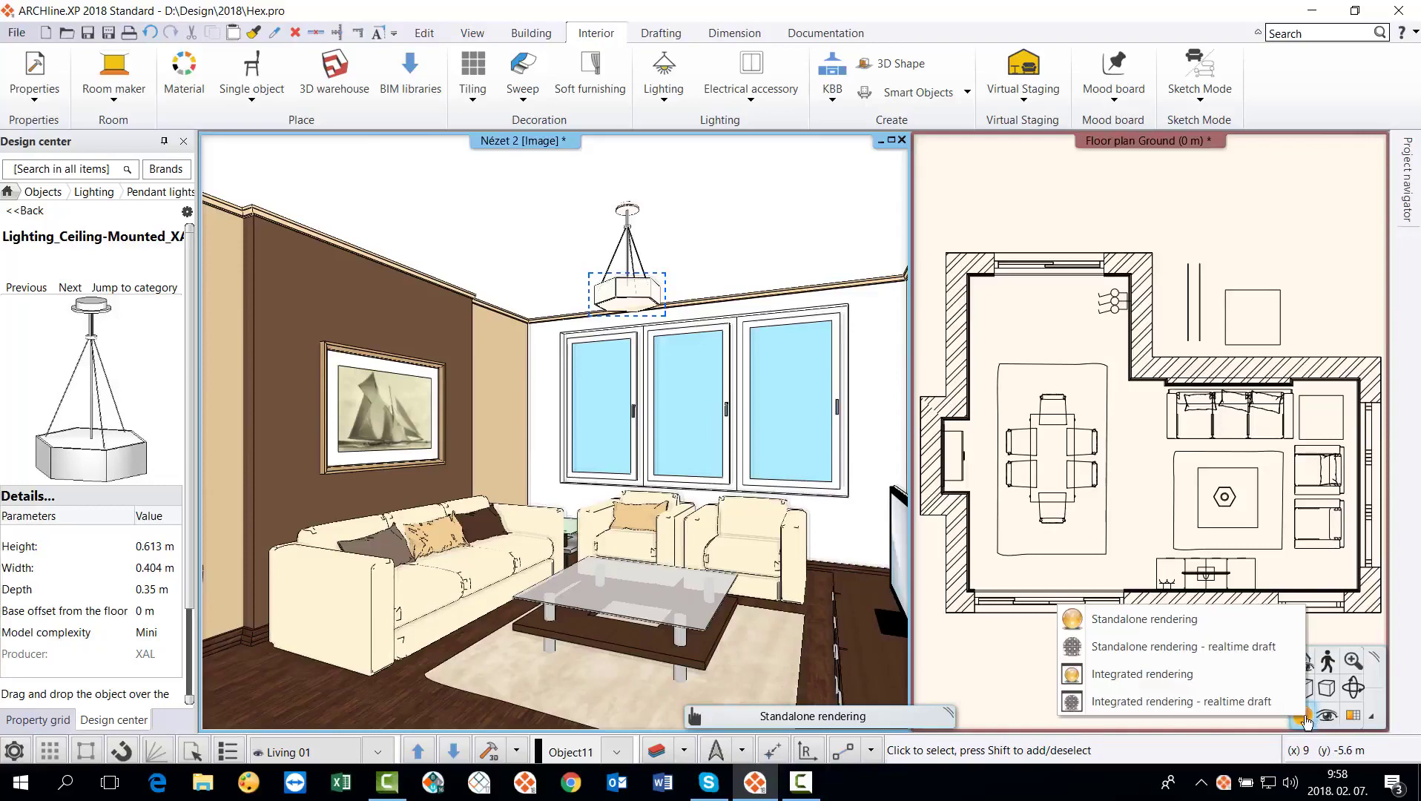
click(1153, 621)
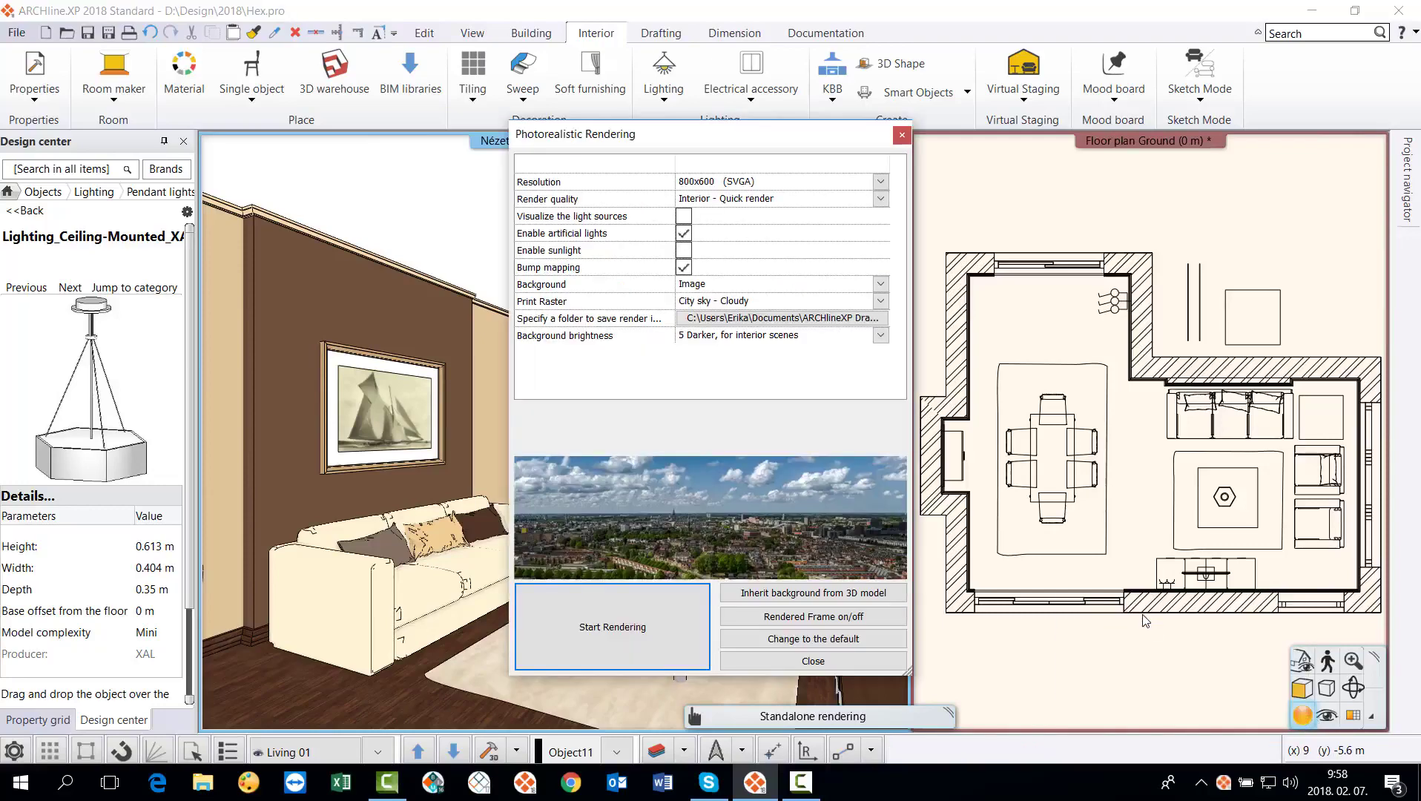